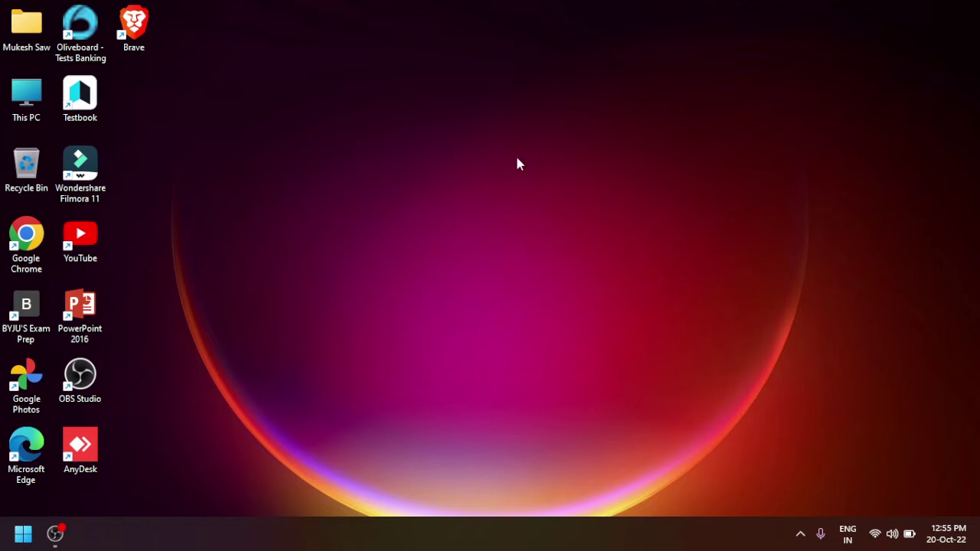
pyautogui.rightClick(528, 193)
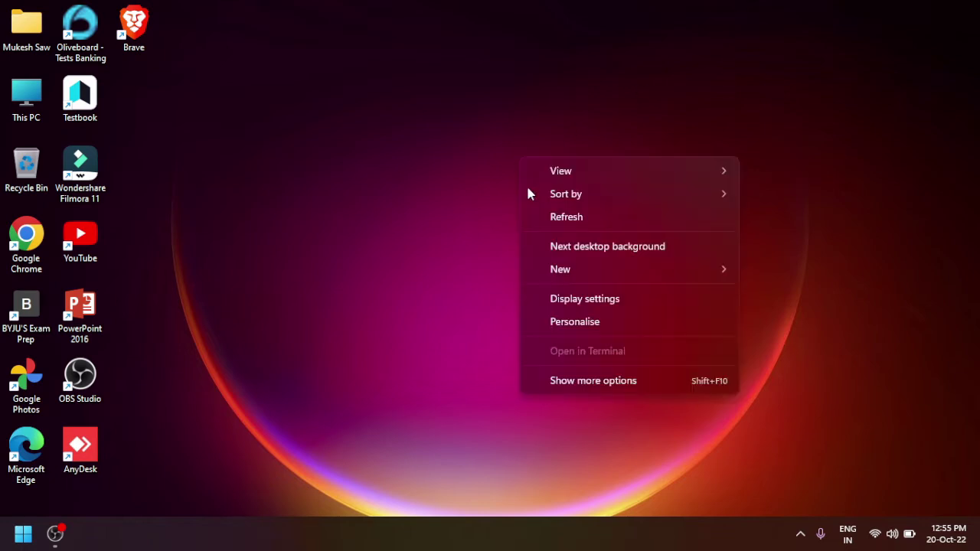
pyautogui.click(533, 217)
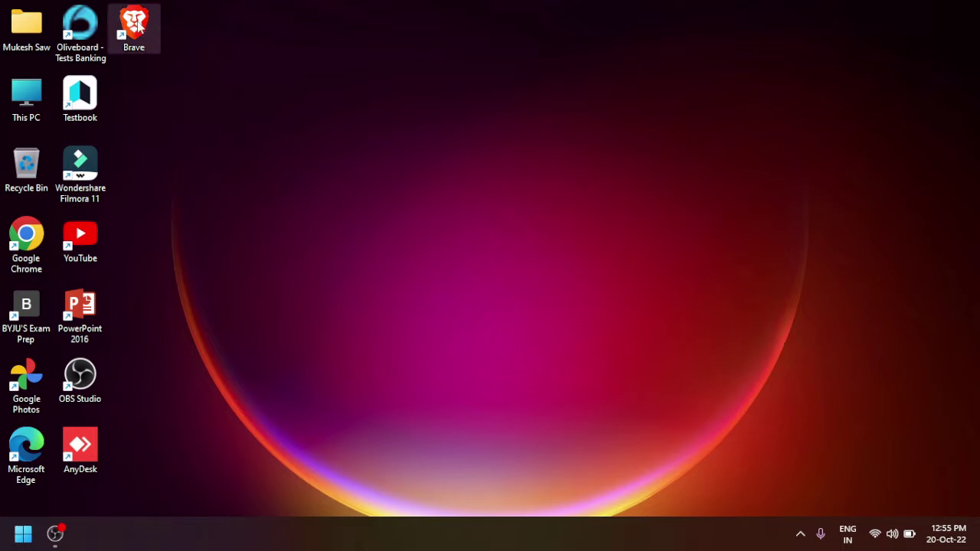
# Open the Brave browser and decline making it the default browser.
pyautogui.doubleClick(146, 45)
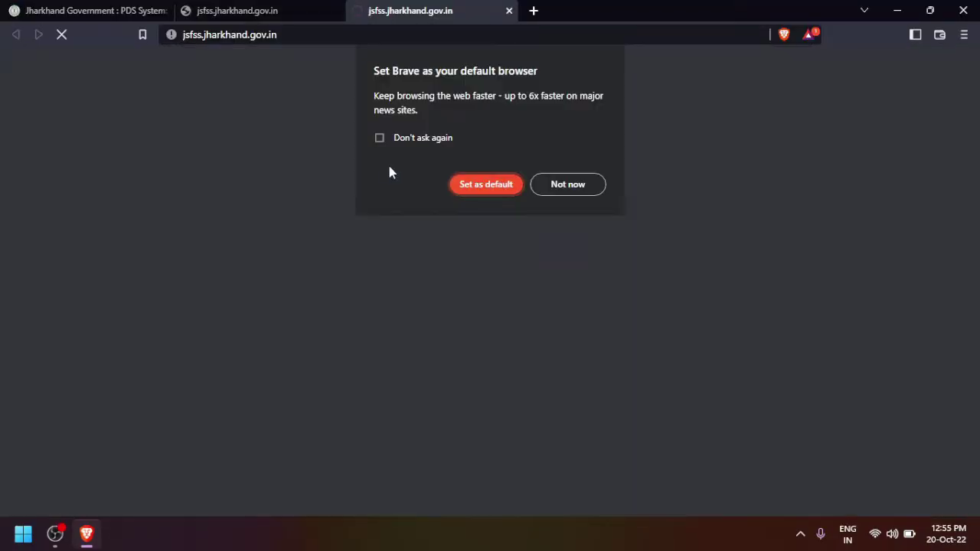
pyautogui.click(555, 184)
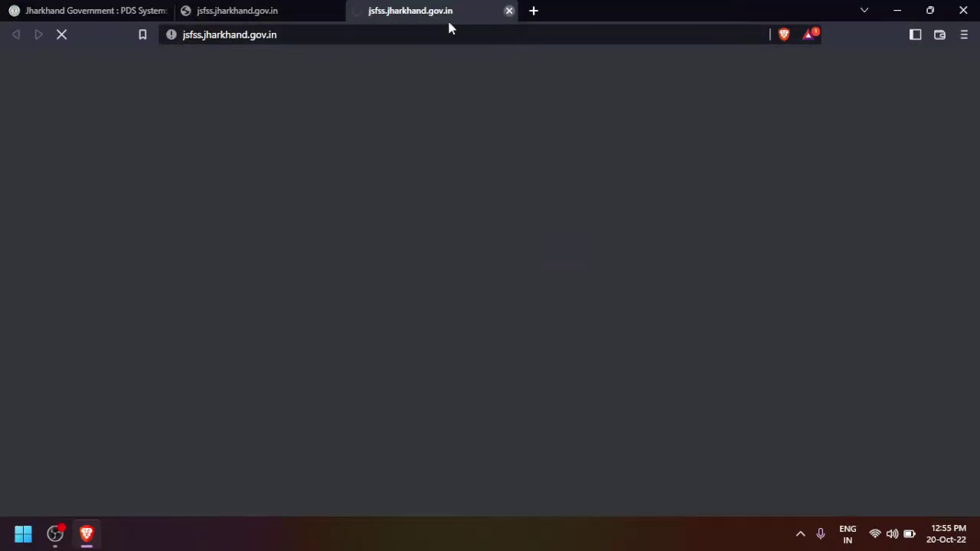
# Close the restored jsfss.jharkhand.gov.in and Jharkhand Government PDS tabs, leaving only a single new tab.
pyautogui.click(508, 11)
pyautogui.click(363, 10)
pyautogui.click(338, 10)
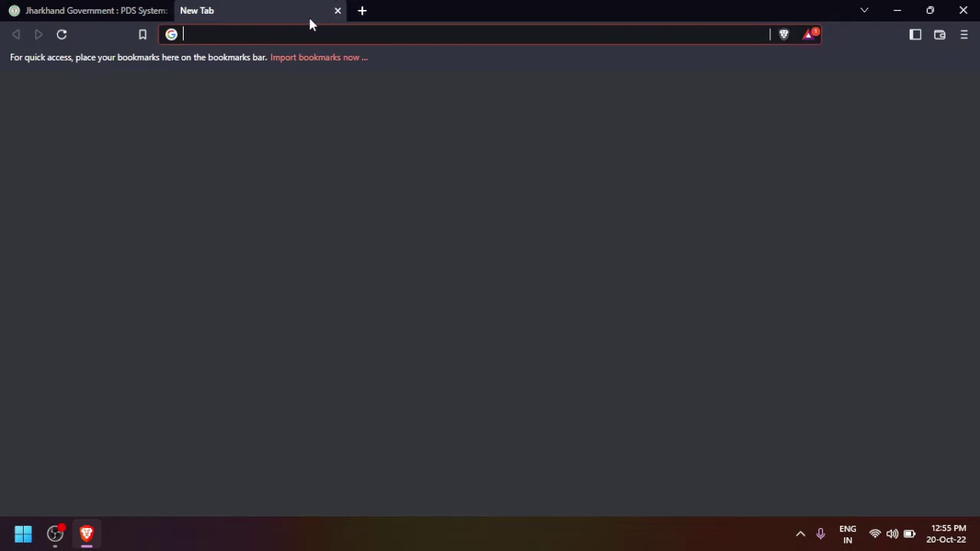
pyautogui.click(161, 12)
pyautogui.click(168, 10)
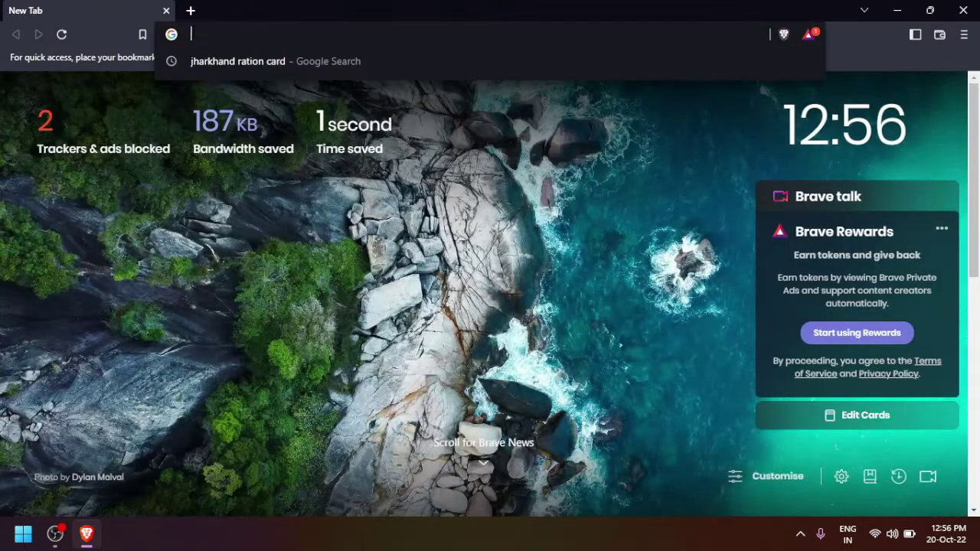
pyautogui.write('uj')
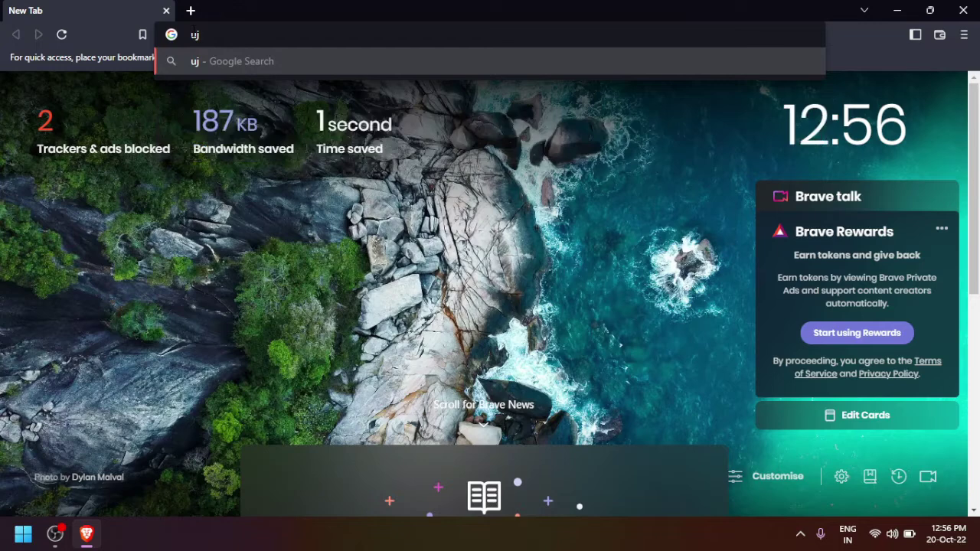
pyautogui.press('BackSpace')
pyautogui.write('ujwla')
pyautogui.press('Return')
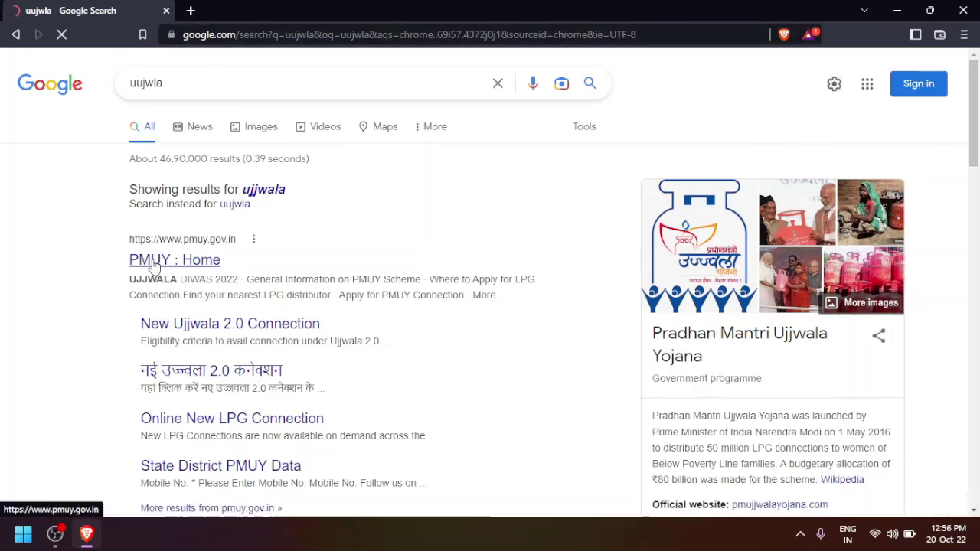
pyautogui.click(156, 261)
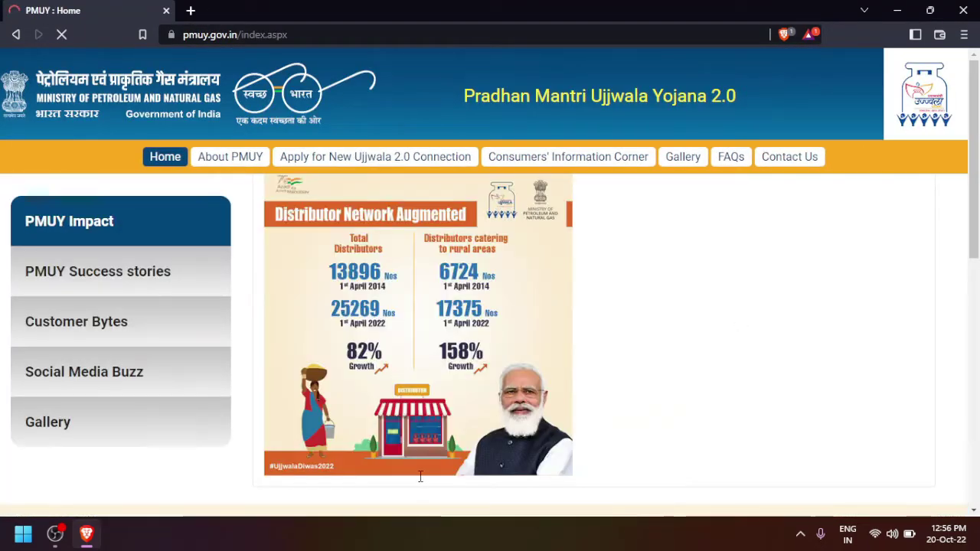
# Open the Apply for New Ujjwala 2.0 Connection page of the PMUY site.
pyautogui.scroll(-3, 571, 302)
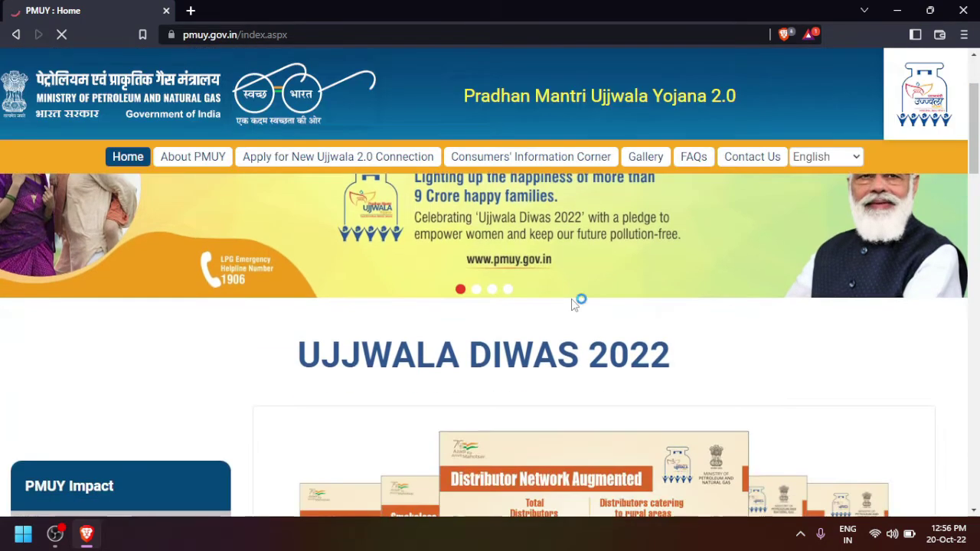
pyautogui.scroll(-3, 571, 305)
pyautogui.scroll(5, 571, 305)
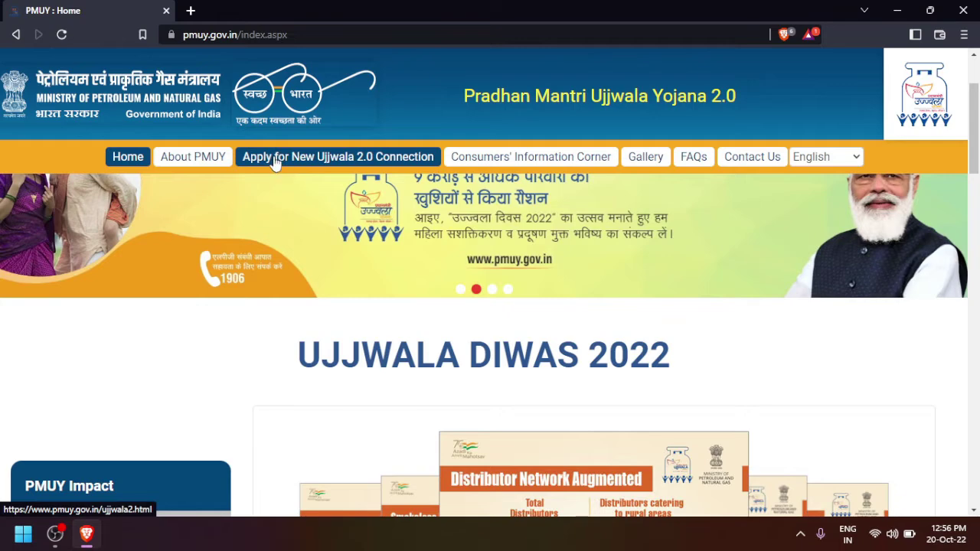
pyautogui.click(376, 160)
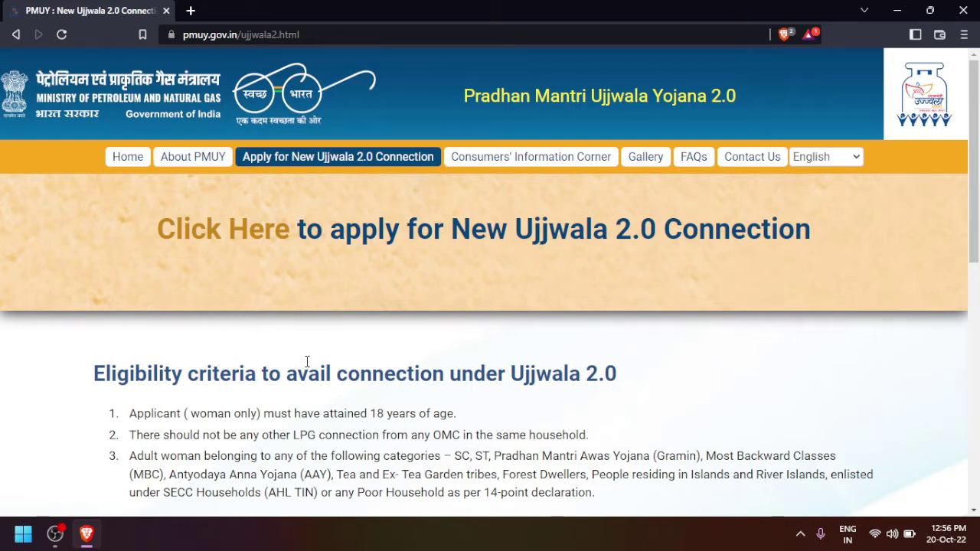
# Review the eligibility criteria and the required documents for an Ujjwala 2.0 connection.
pyautogui.scroll(-2, 306, 363)
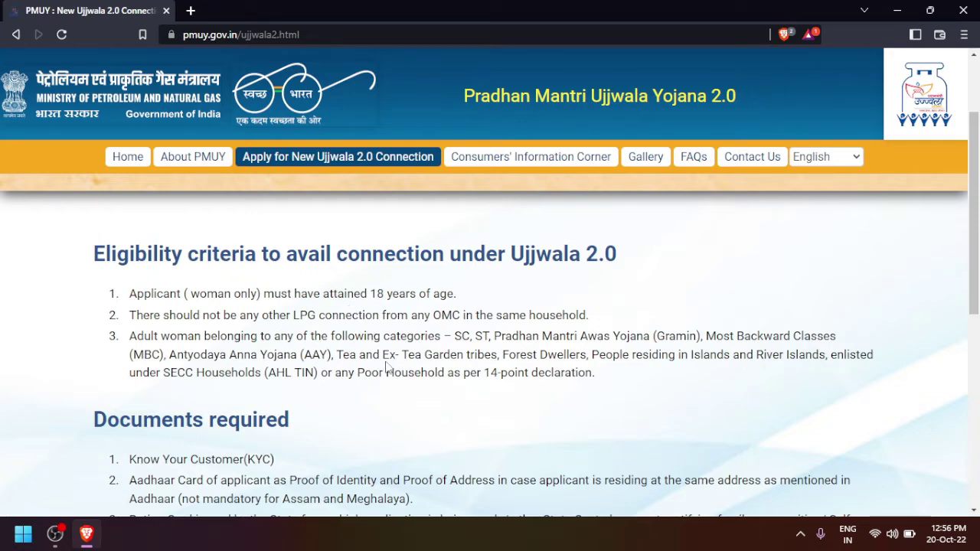
pyautogui.scroll(-3, 352, 359)
pyautogui.scroll(2, 352, 358)
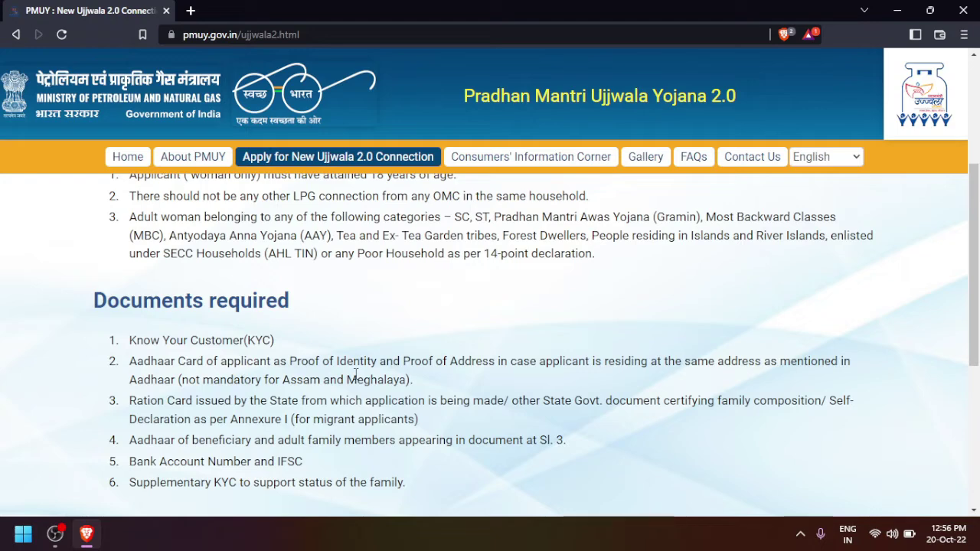
pyautogui.scroll(-2, 355, 374)
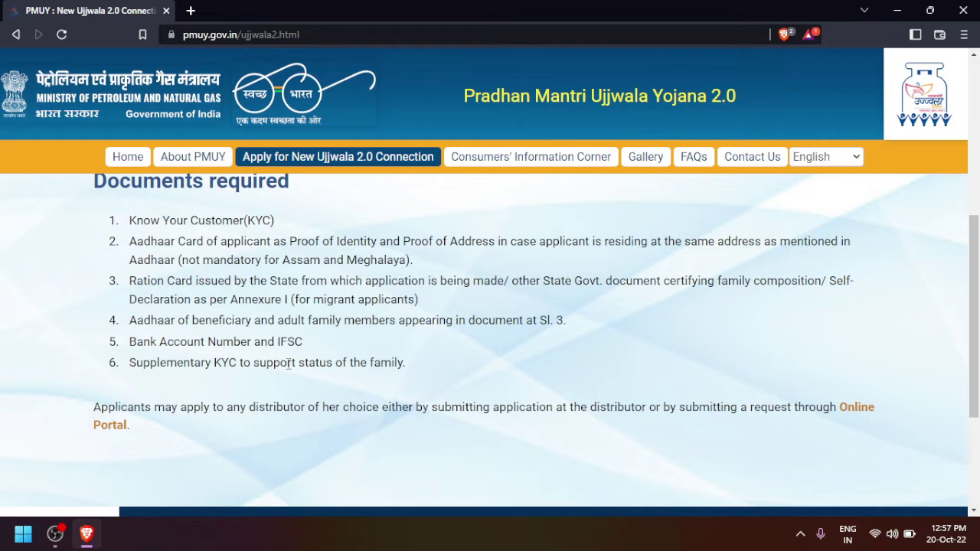
pyautogui.scroll(3, 321, 337)
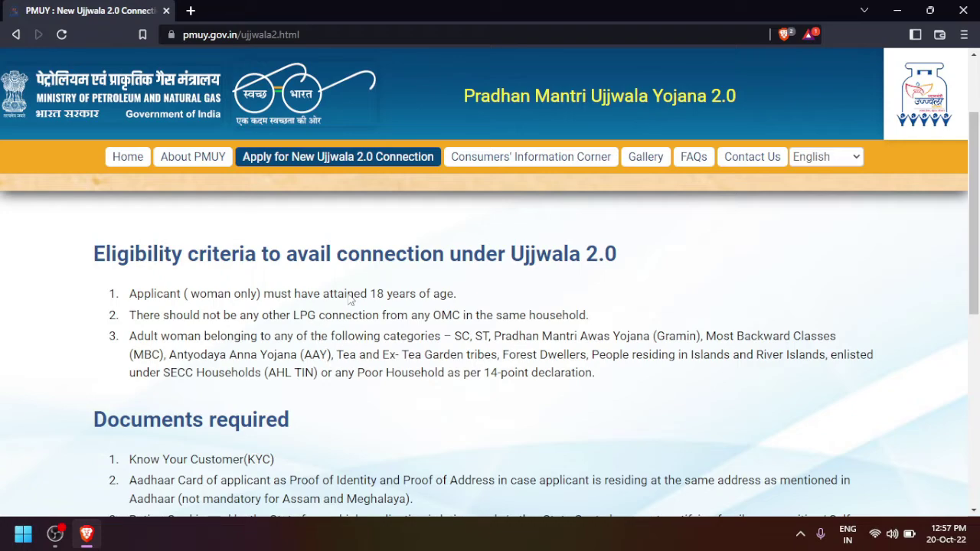
pyautogui.scroll(-1, 283, 329)
pyautogui.scroll(-9, 283, 329)
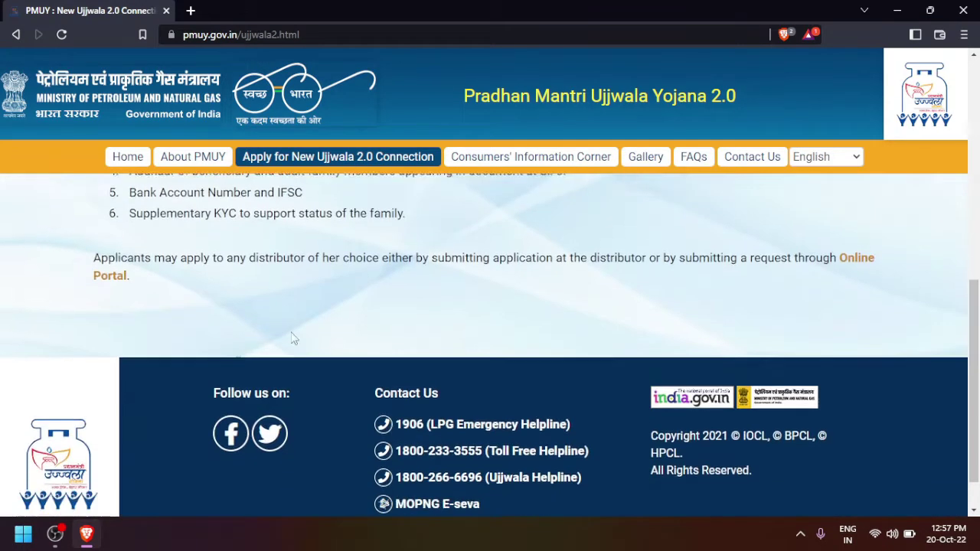
pyautogui.scroll(12, 500, 286)
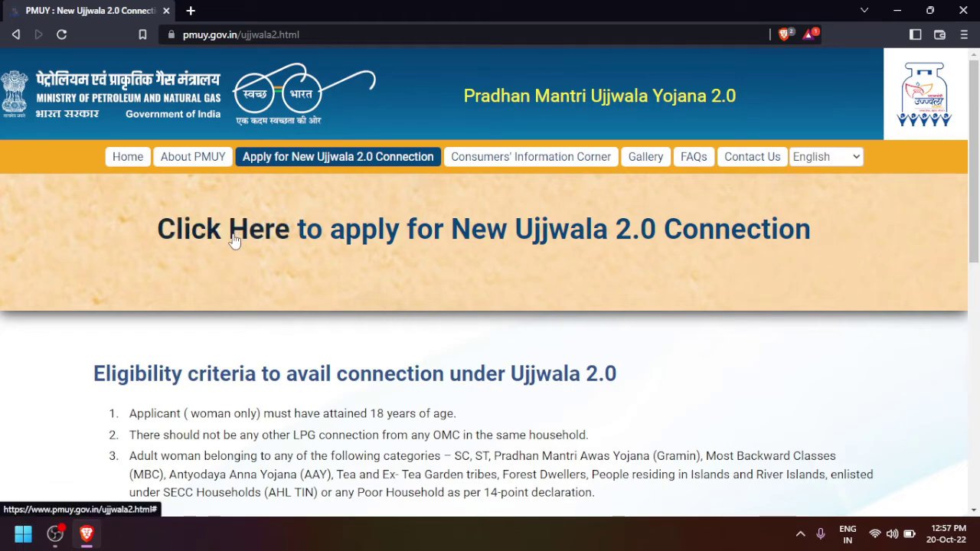
# Start the application for a new Ujjwala 2.0 connection with HP Gas as the provider.
pyautogui.click(235, 239)
pyautogui.scroll(-2, 452, 310)
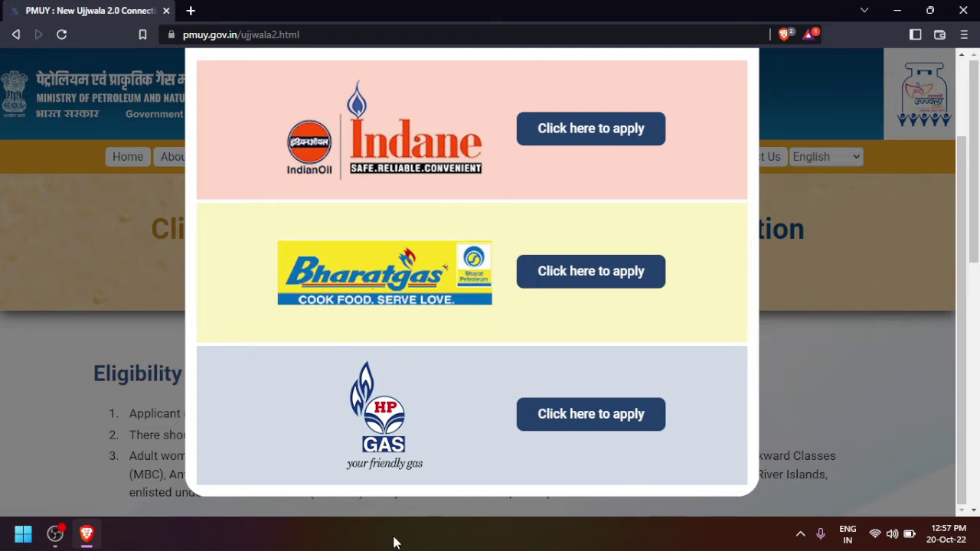
pyautogui.click(601, 424)
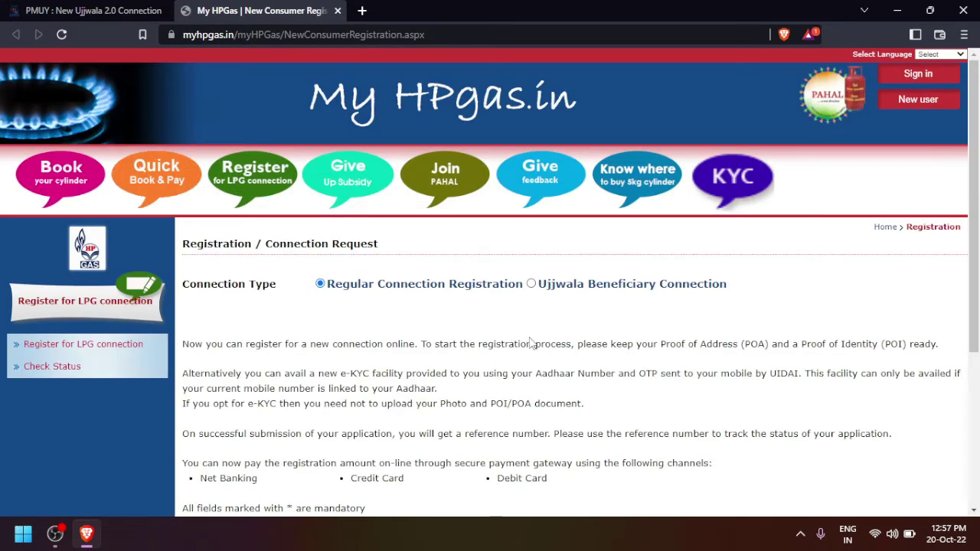
# Set the connection type to Ujjwala Beneficiary Connection and accept the eligibility declaration.
pyautogui.scroll(-2, 338, 378)
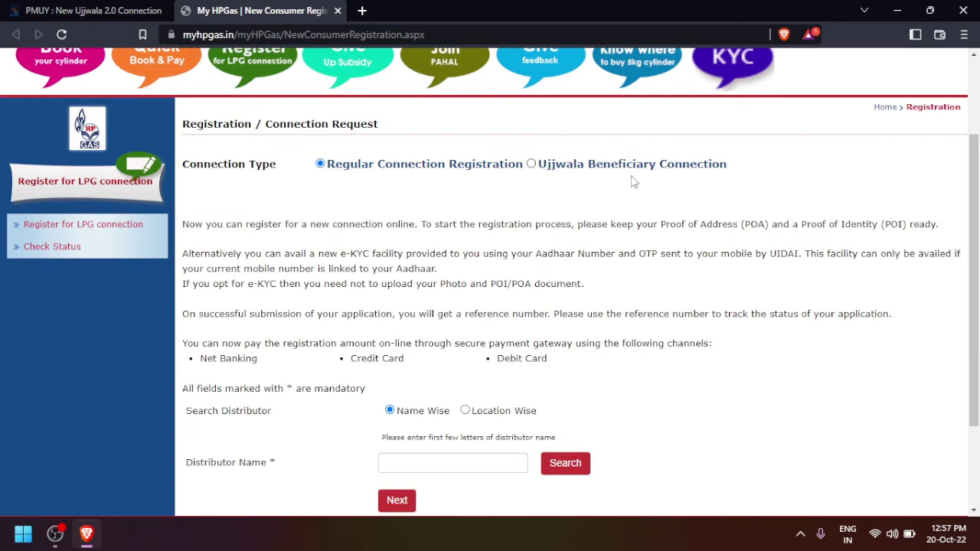
pyautogui.click(531, 163)
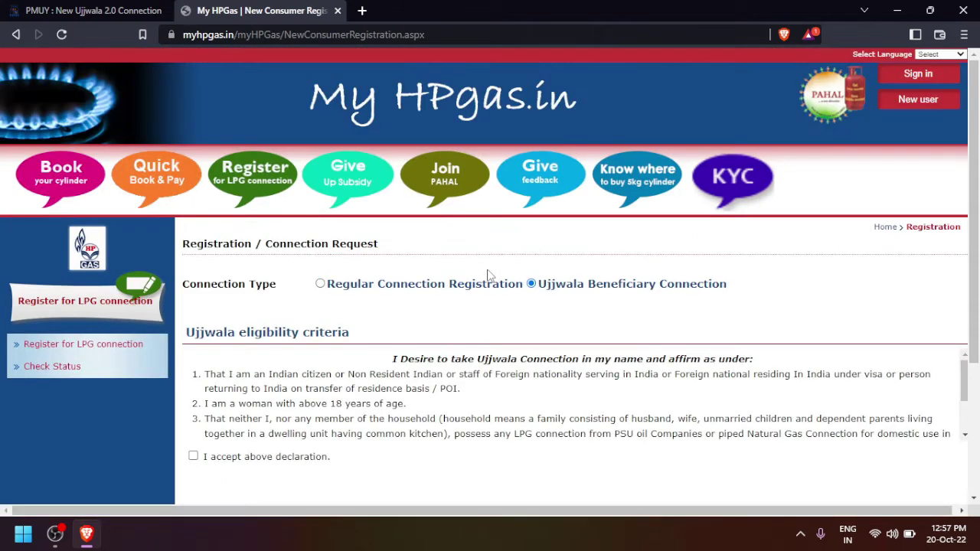
pyautogui.scroll(-3, 488, 274)
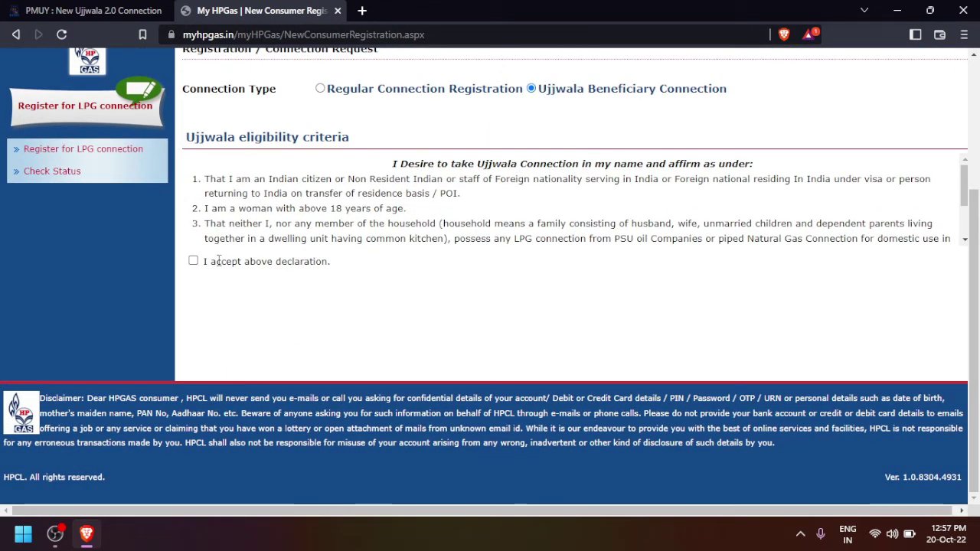
pyautogui.click(193, 261)
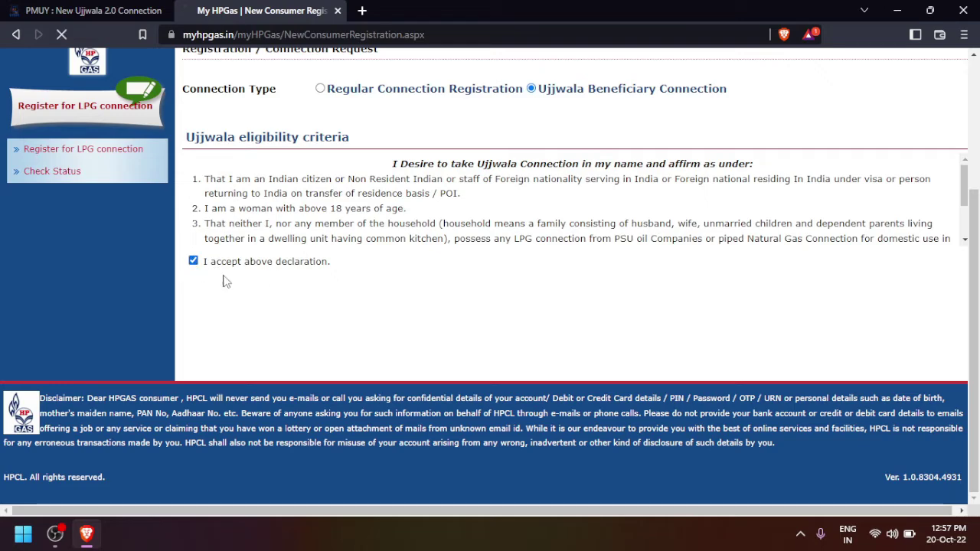
# Switch the distributor search to Location Wise, with Jharkhand as the state and RANCHI as the district.
pyautogui.scroll(-5, 302, 290)
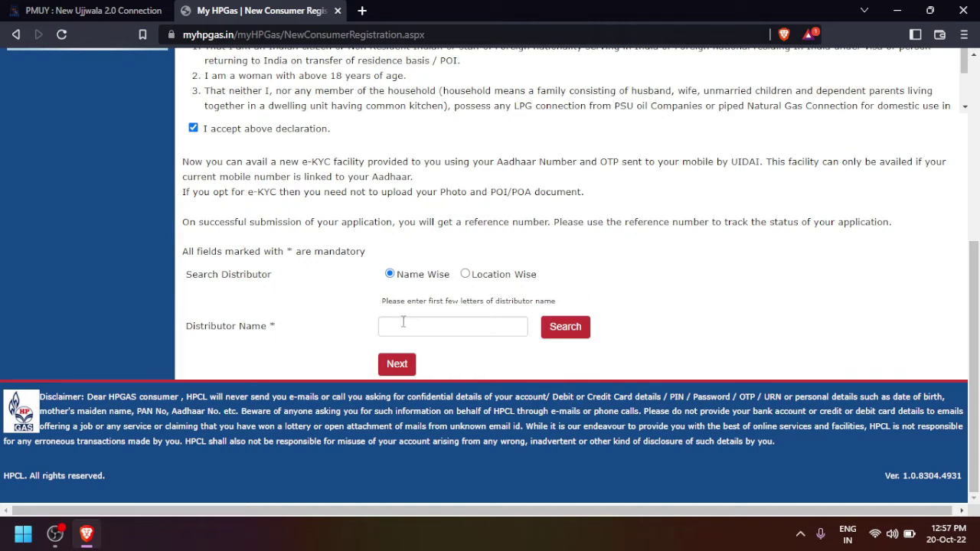
pyautogui.click(465, 274)
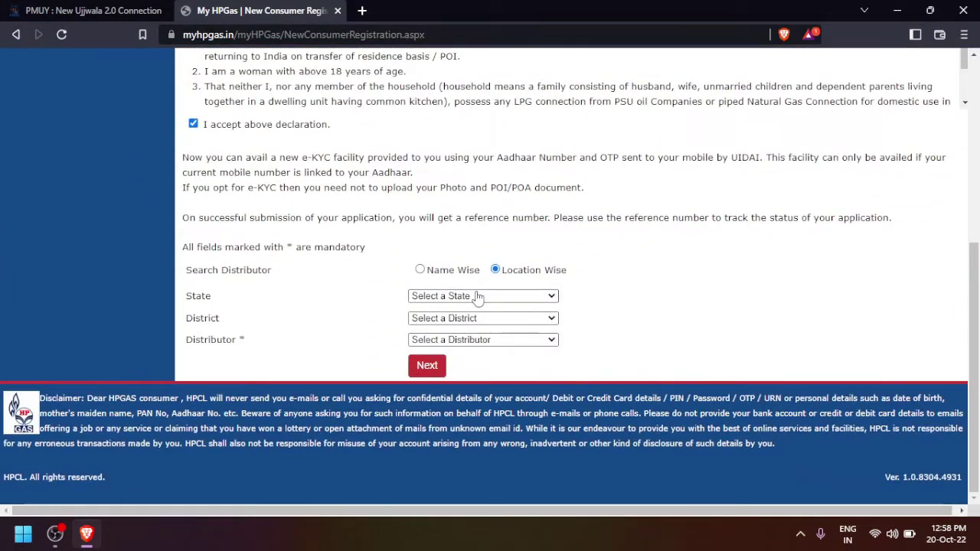
pyautogui.click(470, 297)
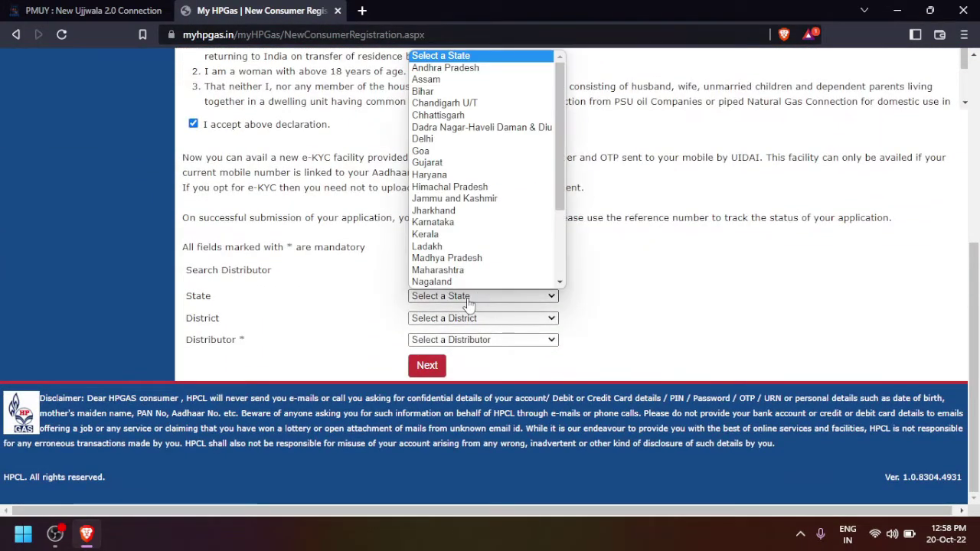
pyautogui.click(444, 211)
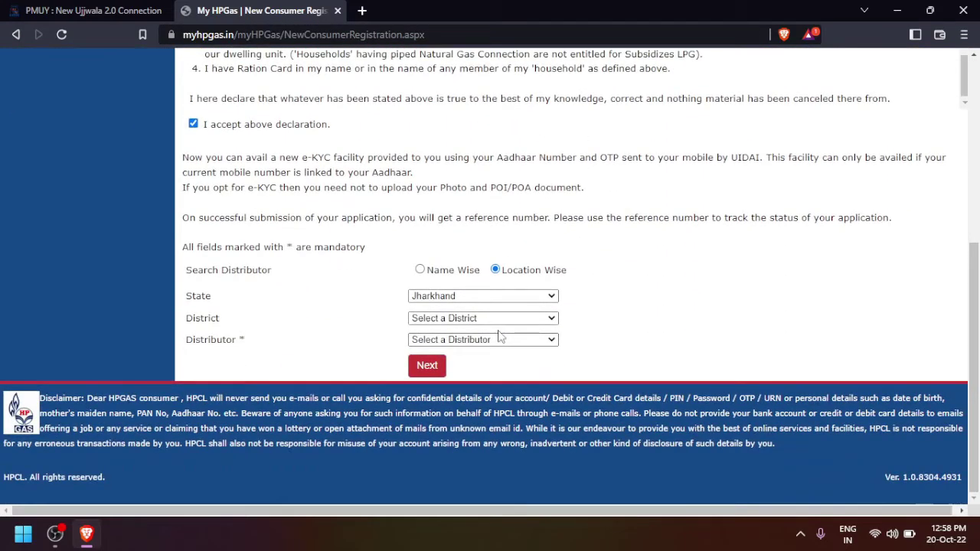
pyautogui.click(499, 319)
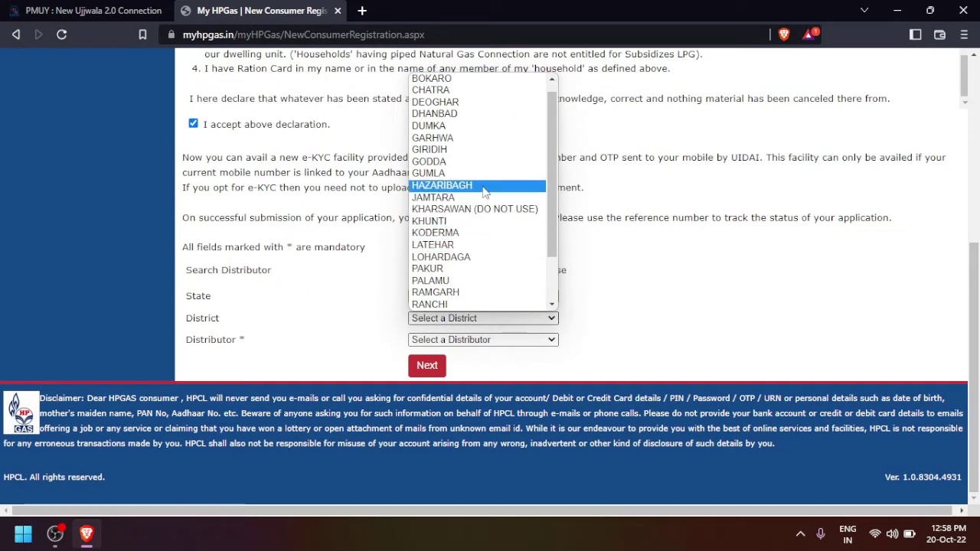
pyautogui.scroll(-2, 469, 234)
pyautogui.click(468, 244)
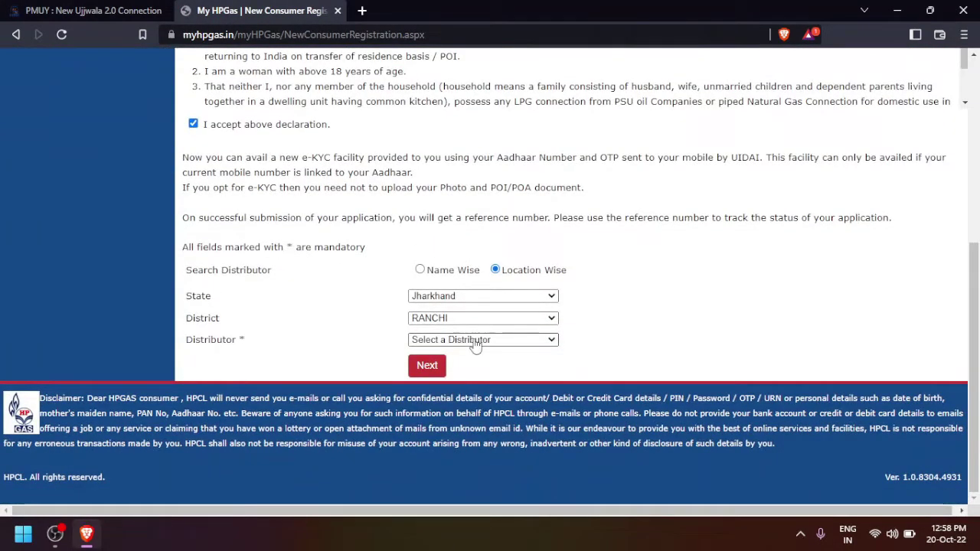
# Select JAGRANI HPGAS GRAMIN VITRAK as the distributor and proceed to the PMUY consumer registration form.
pyautogui.click(474, 340)
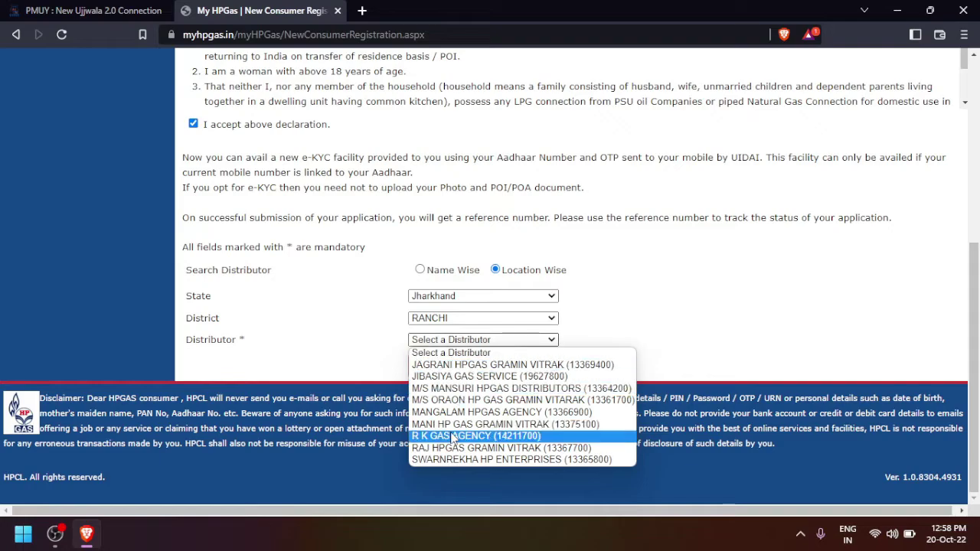
pyautogui.click(490, 365)
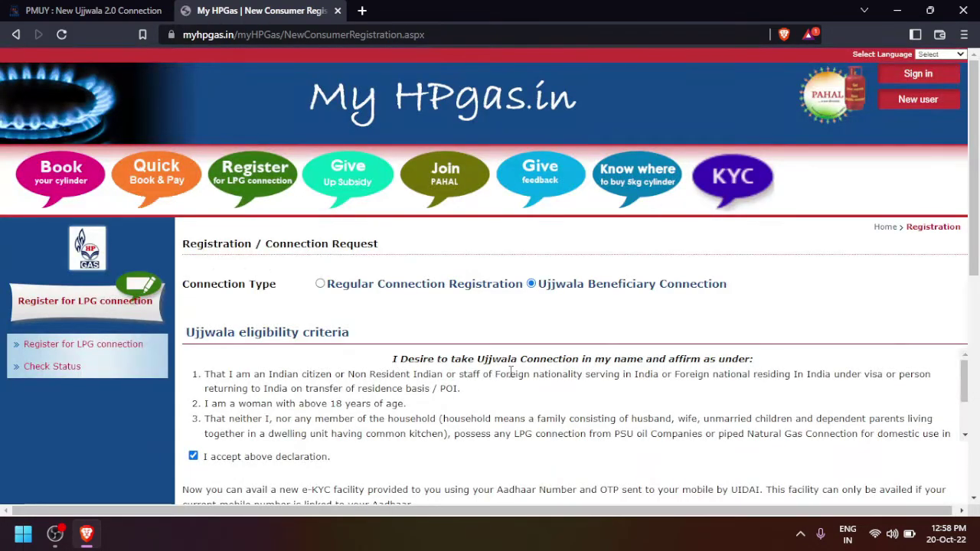
pyautogui.scroll(-2, 487, 390)
pyautogui.scroll(-6, 494, 453)
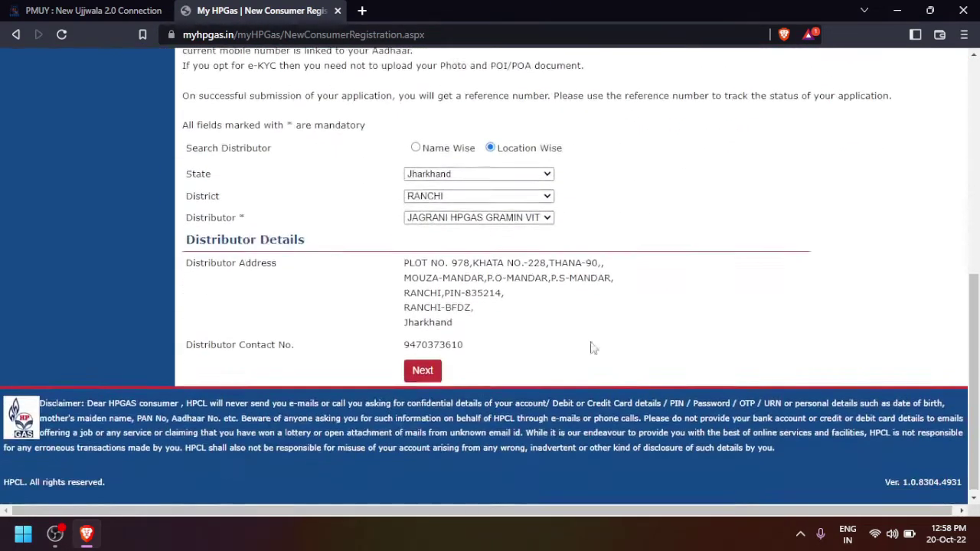
pyautogui.click(414, 367)
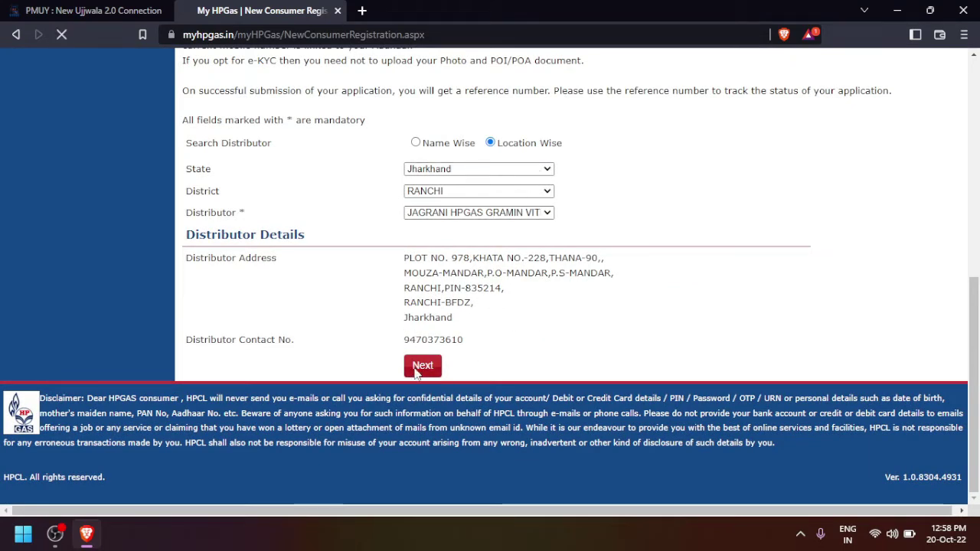
pyautogui.scroll(-4, 416, 375)
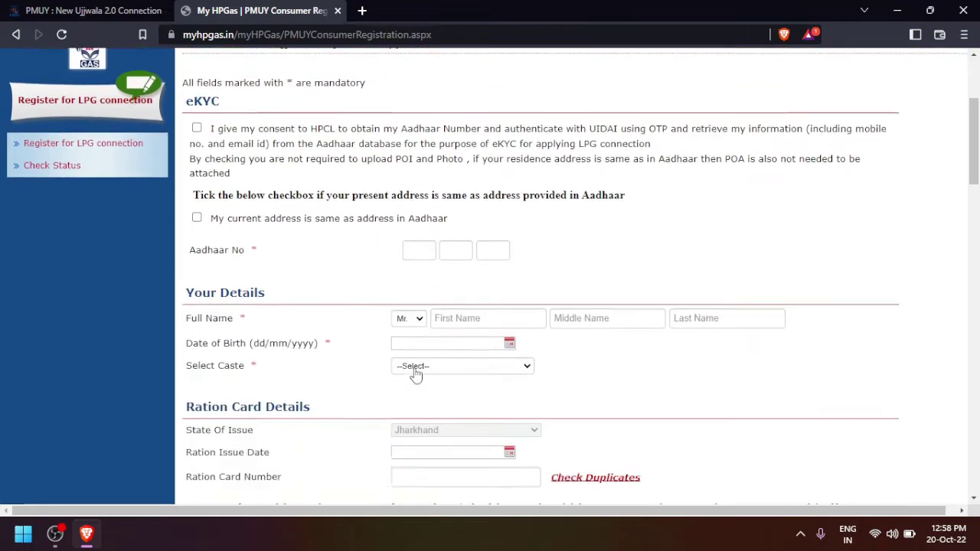
# Give the Aadhaar eKYC consent to HPCL and mark the current address as the same as in Aadhaar.
pyautogui.scroll(2, 428, 322)
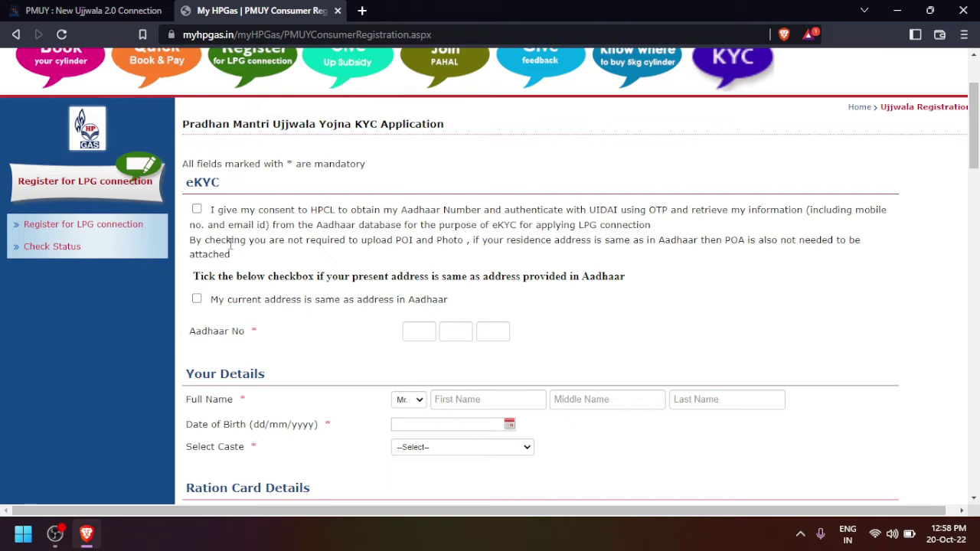
pyautogui.click(197, 209)
pyautogui.scroll(-3, 216, 261)
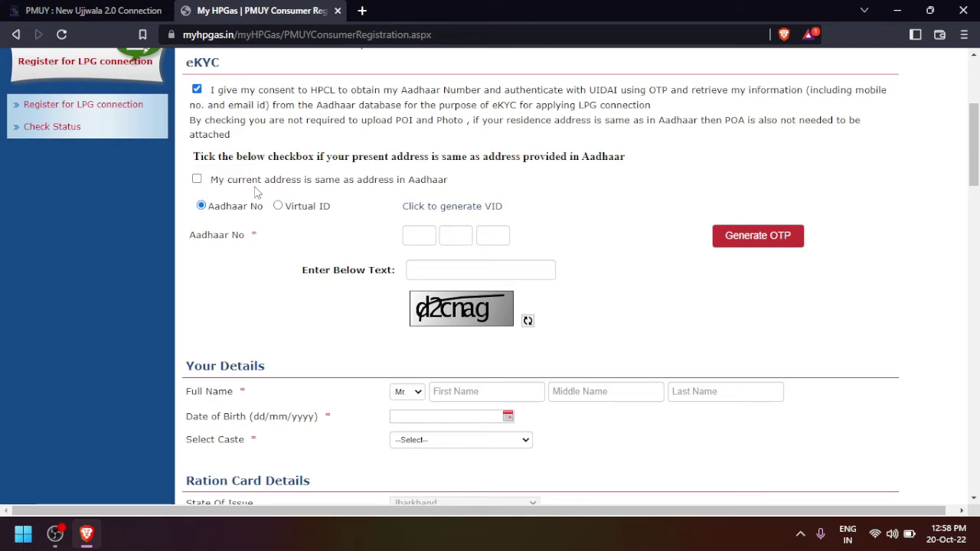
pyautogui.click(197, 180)
pyautogui.scroll(-6, 301, 222)
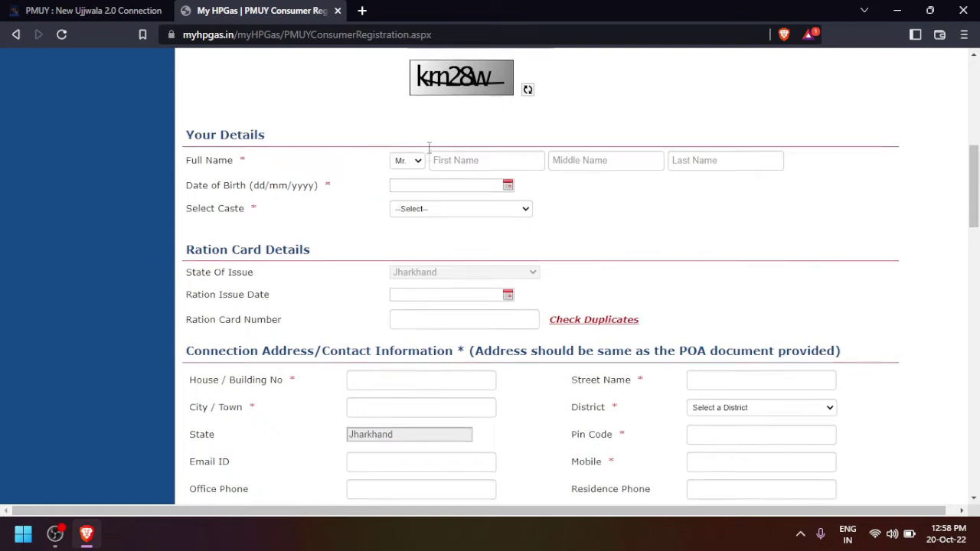
# Withdraw the eKYC consent given to HPCL for Aadhaar authentication.
pyautogui.scroll(2, 428, 147)
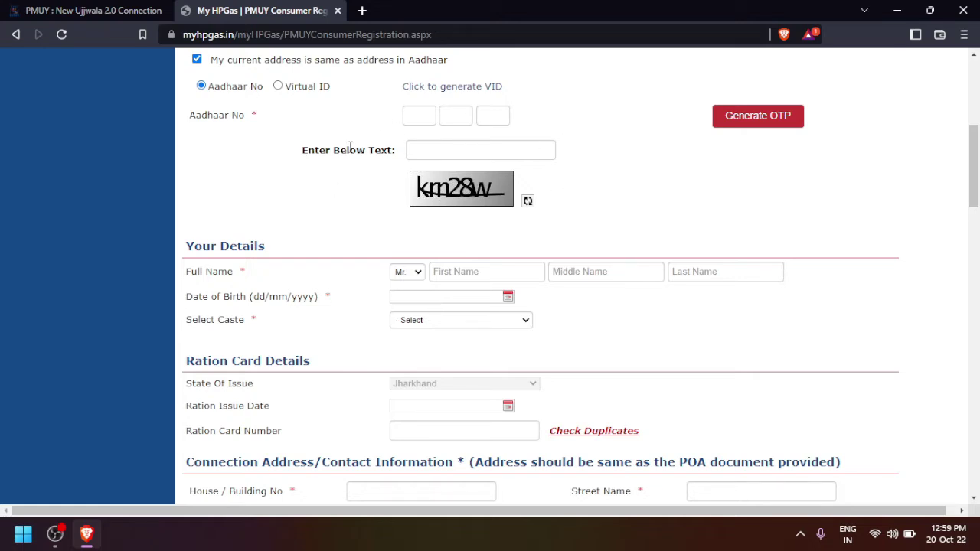
pyautogui.scroll(-2, 373, 153)
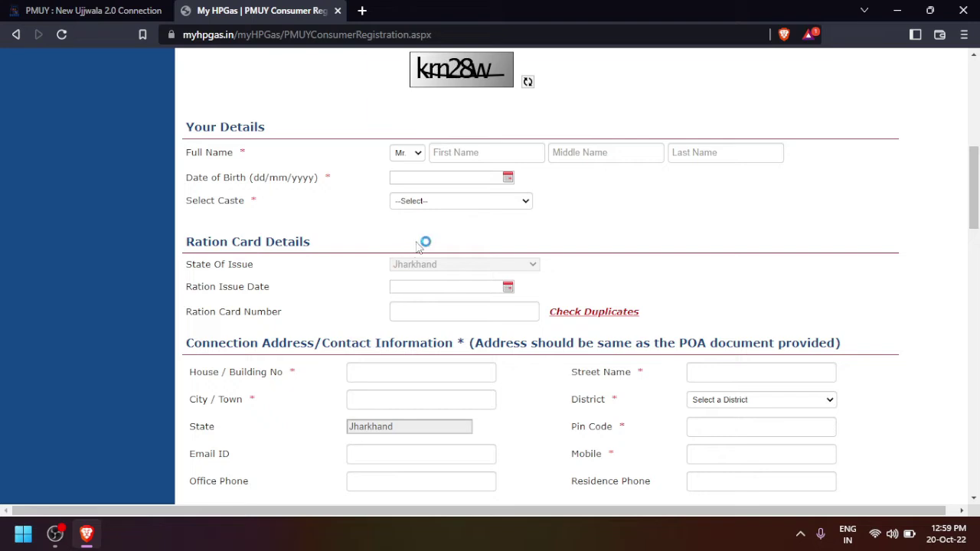
pyautogui.scroll(-2, 393, 265)
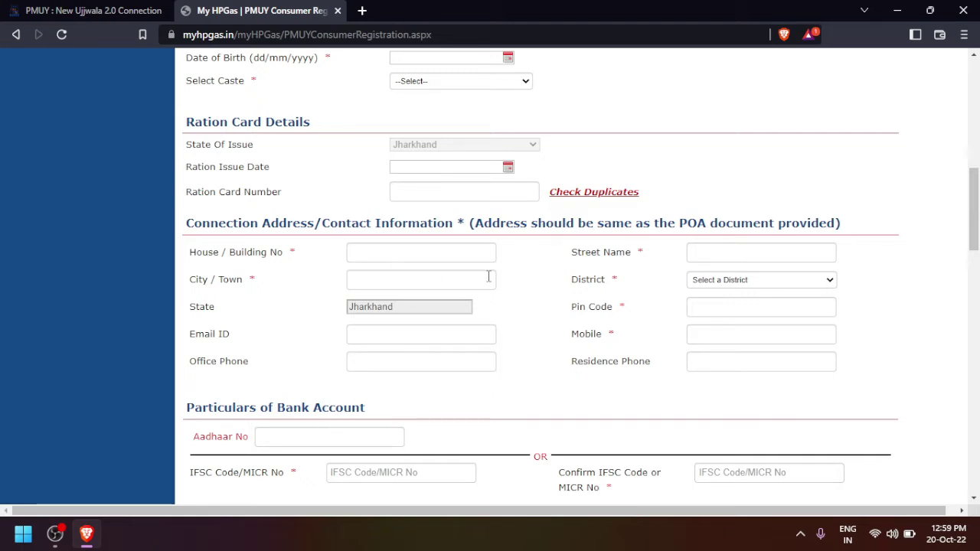
pyautogui.scroll(3, 487, 278)
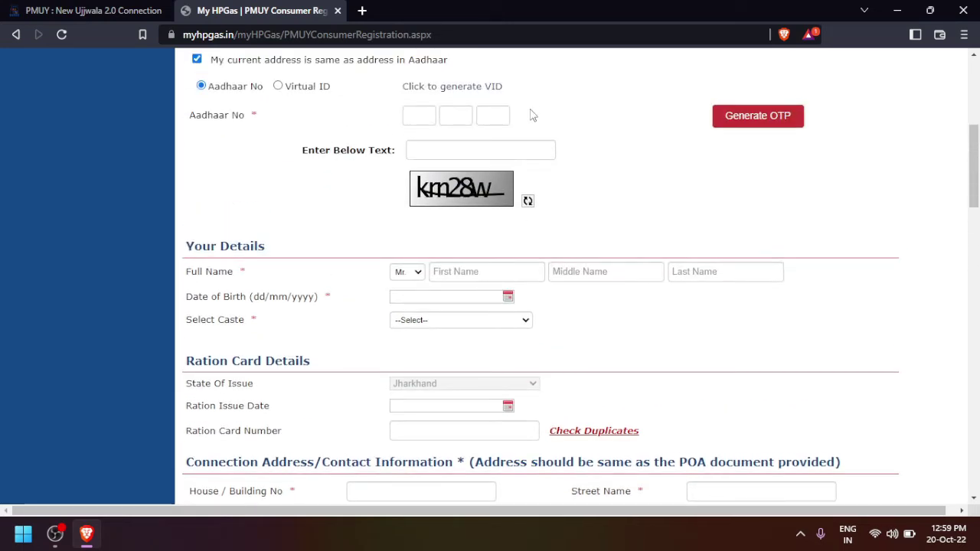
pyautogui.scroll(3, 526, 200)
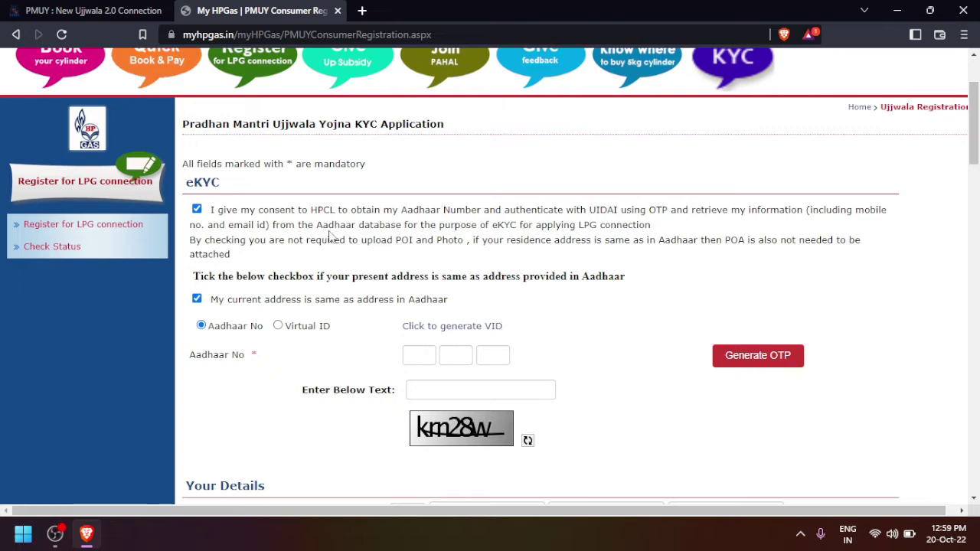
pyautogui.click(198, 210)
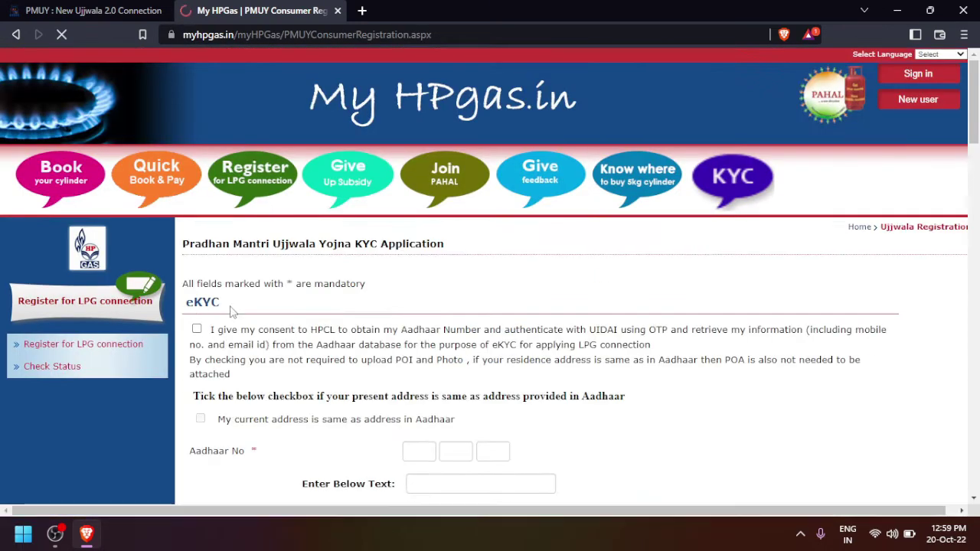
# Give HPCL consent to obtain the Aadhaar number and authenticate with UIDAI by OTP for eKYC.
pyautogui.scroll(-6, 295, 317)
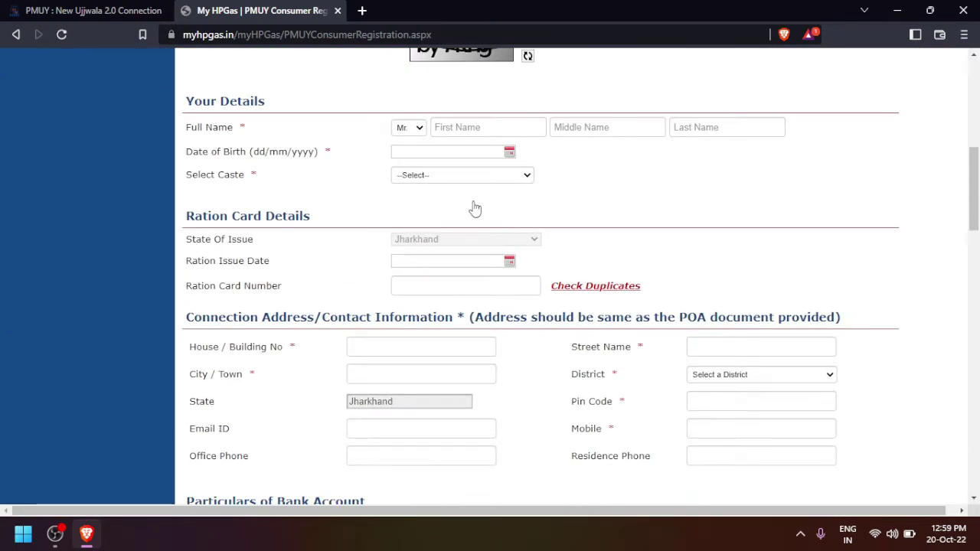
pyautogui.scroll(-3, 383, 368)
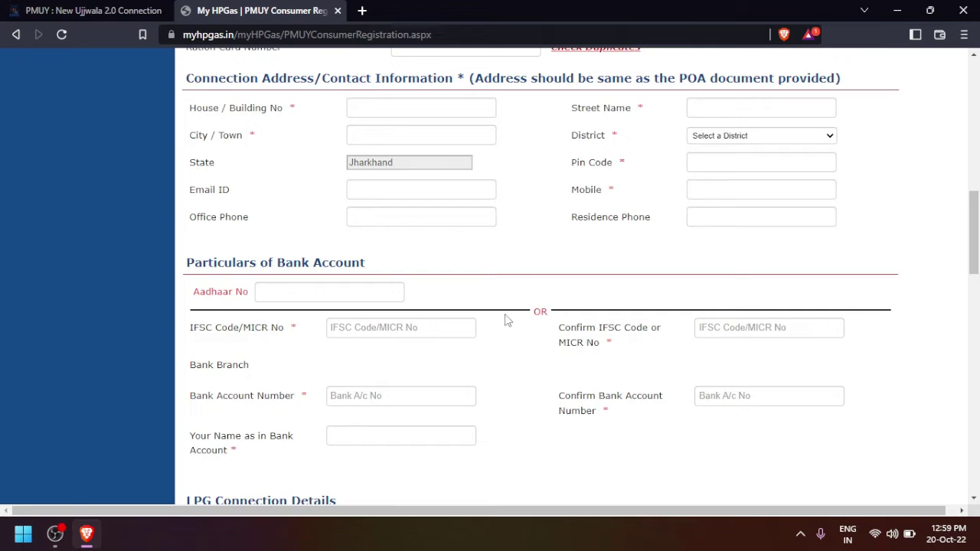
pyautogui.scroll(-2, 505, 320)
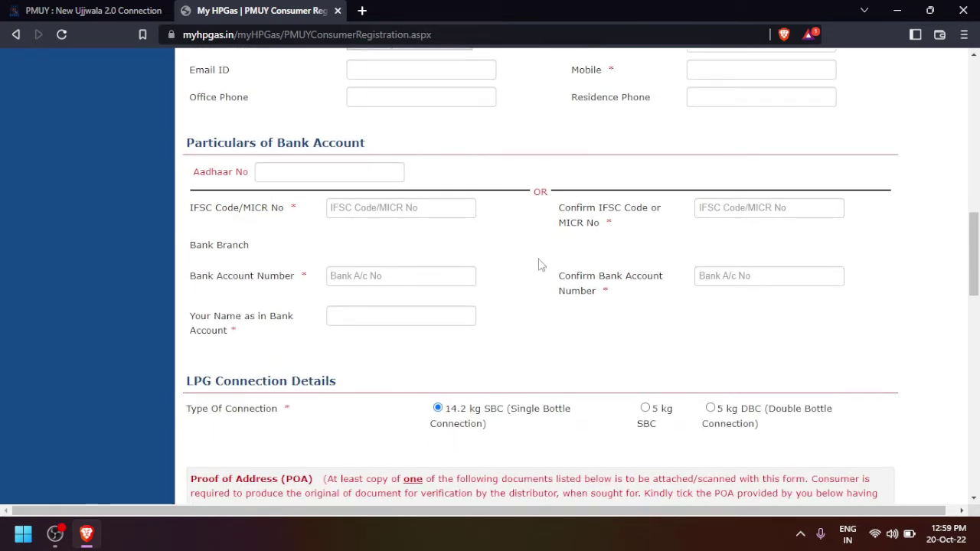
pyautogui.scroll(8, 540, 260)
pyautogui.scroll(2, 544, 255)
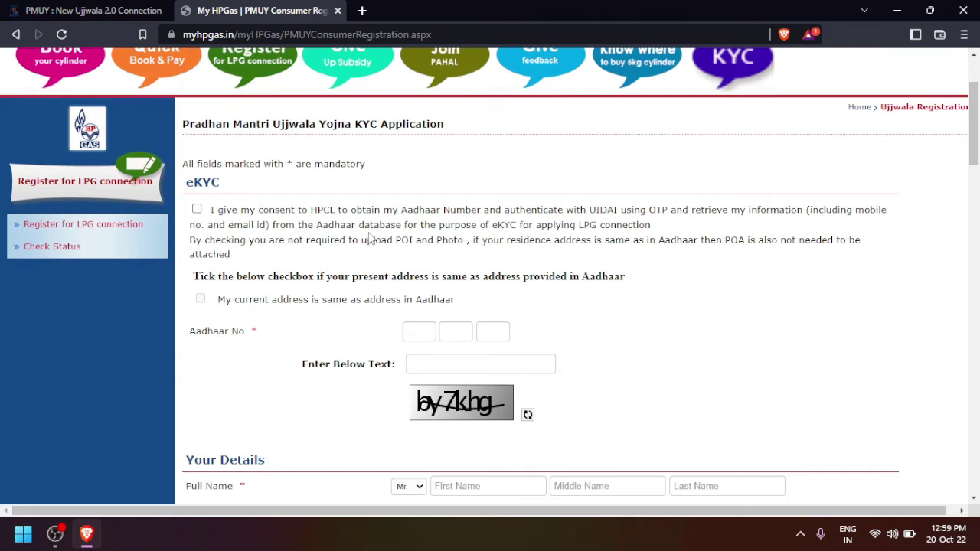
pyautogui.click(196, 210)
# Set the applicant's caste to OBC - Other Backward Class, leaving the name and date of birth blank.
pyautogui.scroll(-5, 246, 252)
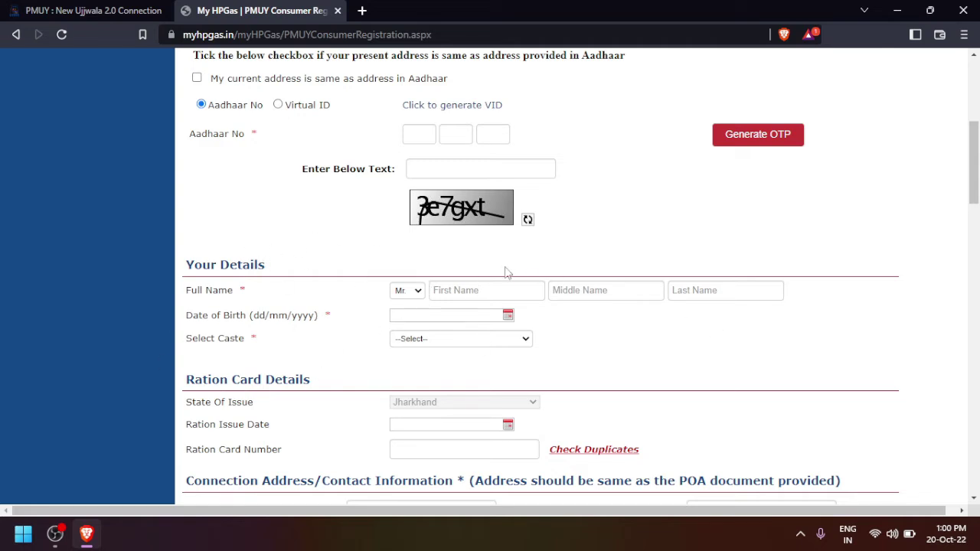
pyautogui.scroll(-3, 612, 299)
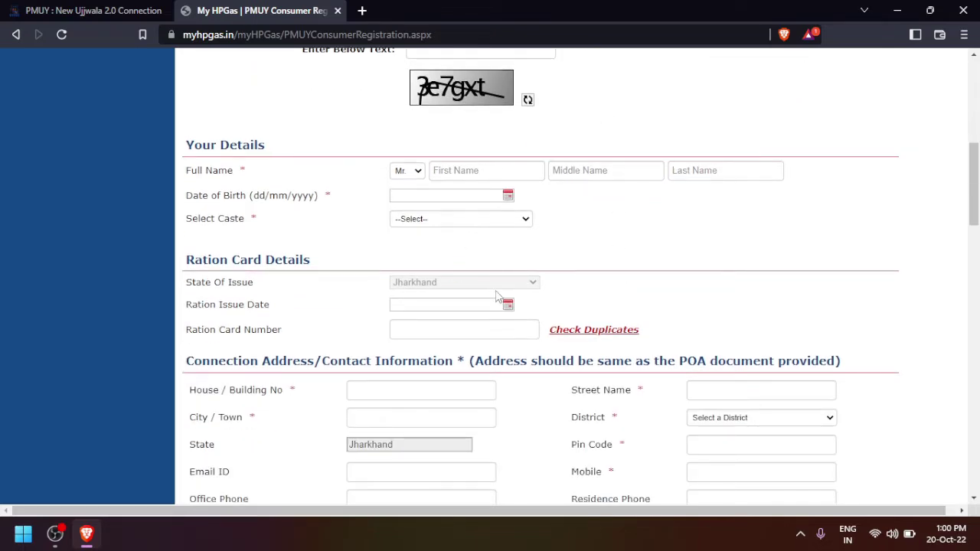
pyautogui.click(470, 172)
pyautogui.click(435, 197)
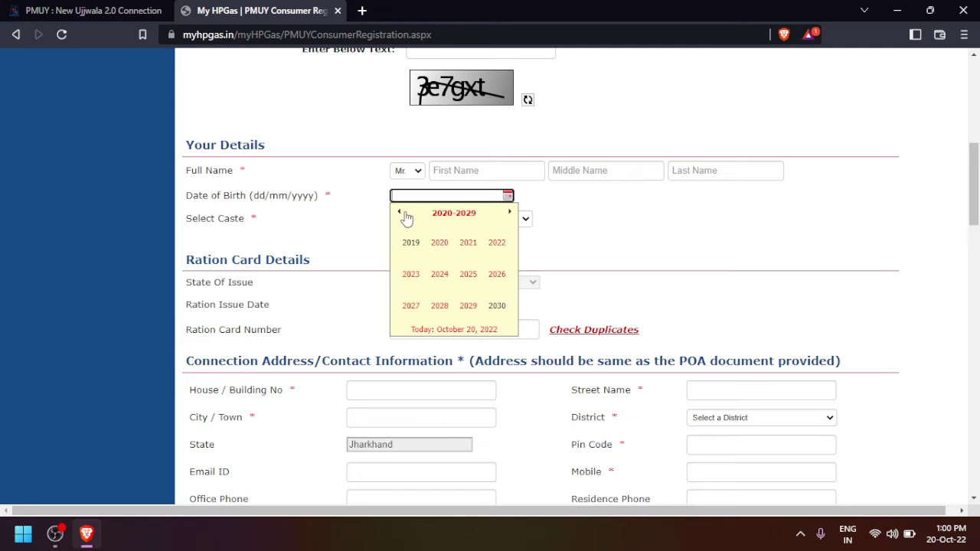
pyautogui.click(585, 230)
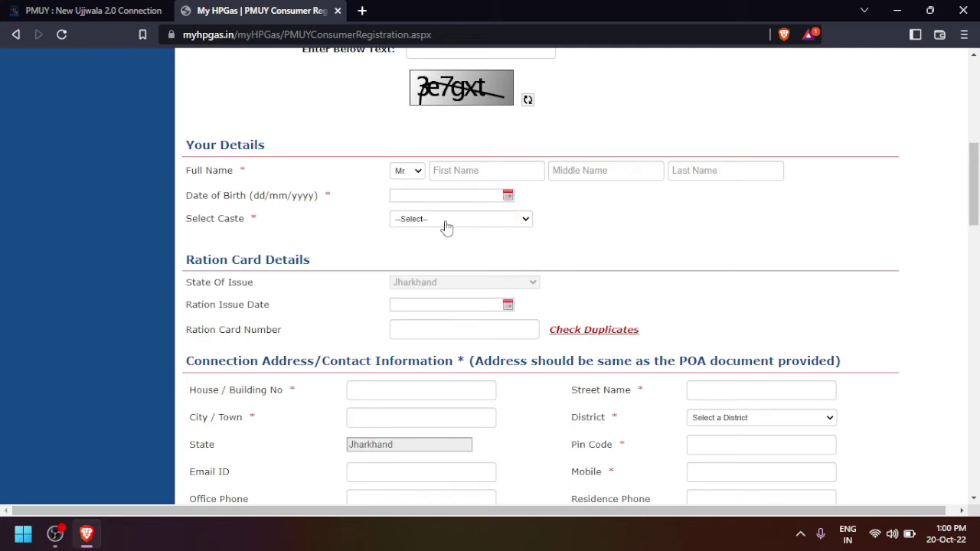
pyautogui.click(450, 219)
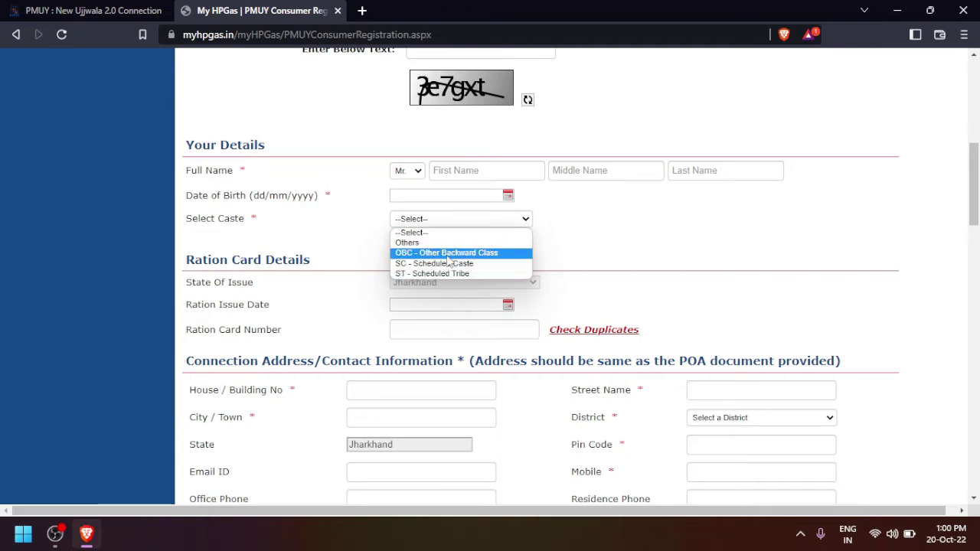
pyautogui.click(447, 255)
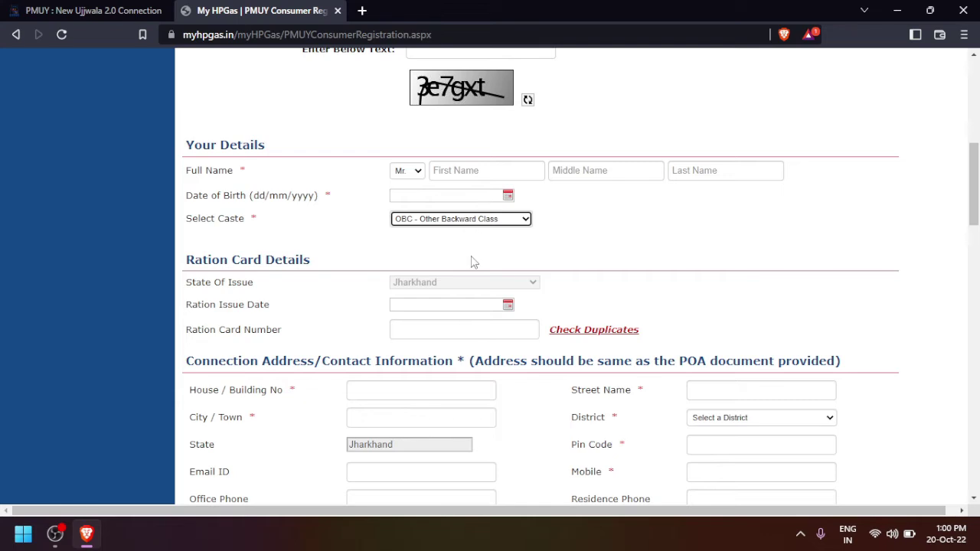
# Set the ration card's issue date to 28/01/2020.
pyautogui.scroll(-2, 475, 245)
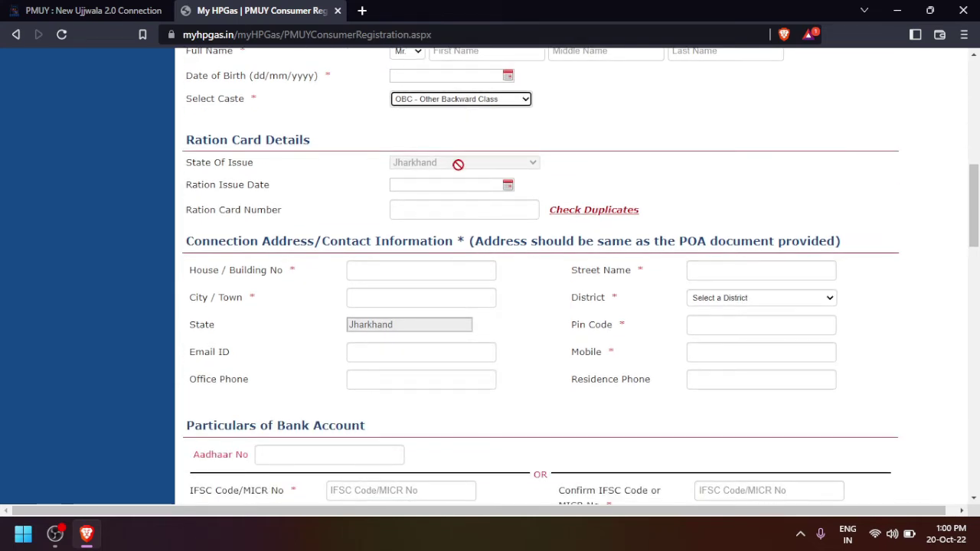
pyautogui.click(507, 186)
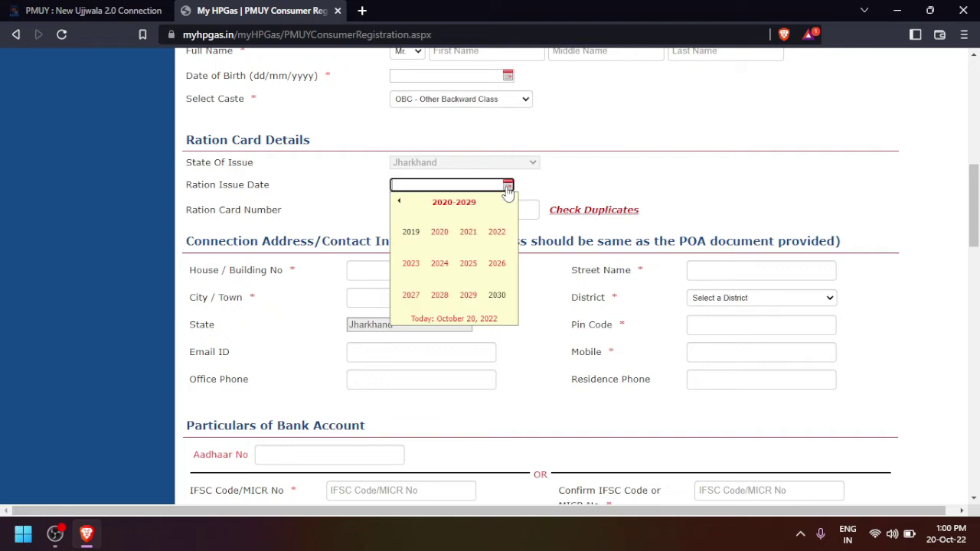
pyautogui.click(441, 232)
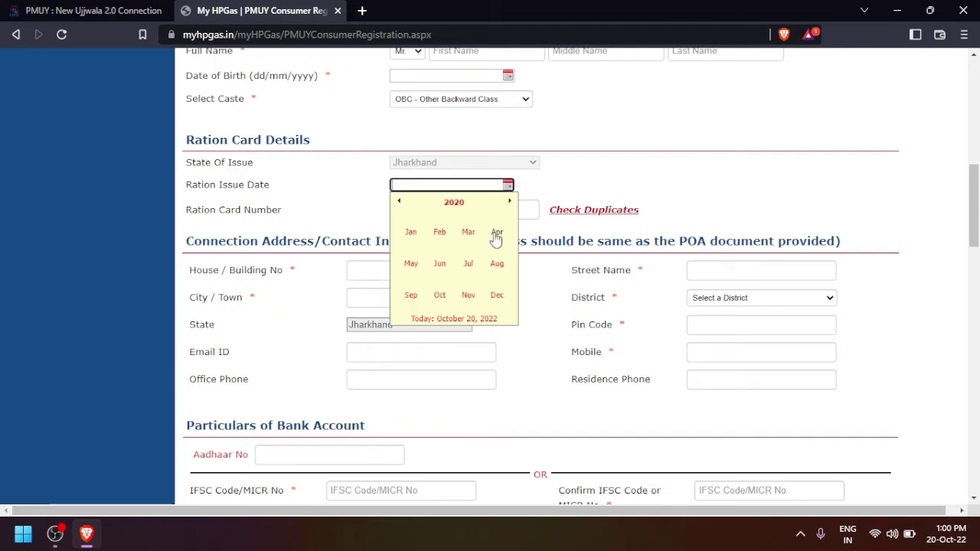
pyautogui.click(440, 233)
pyautogui.click(441, 231)
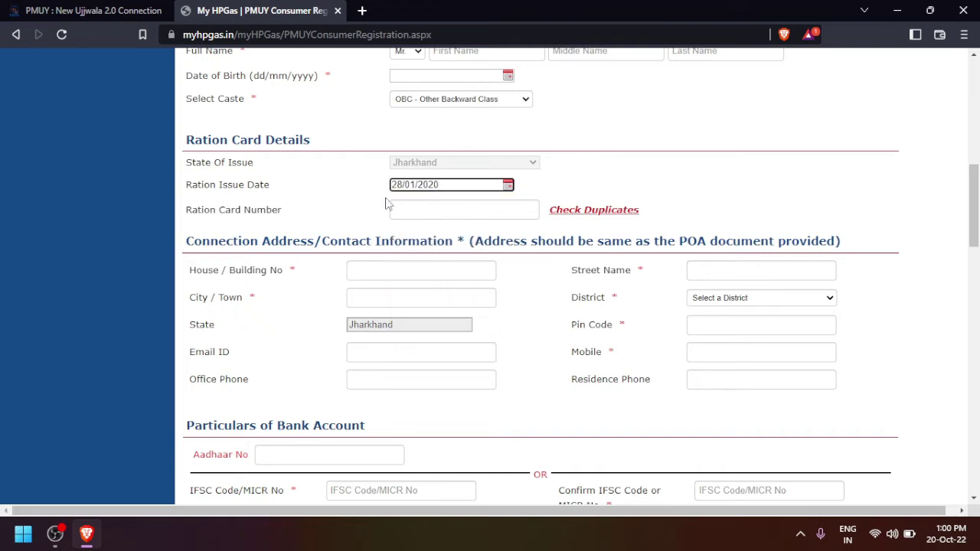
pyautogui.click(453, 209)
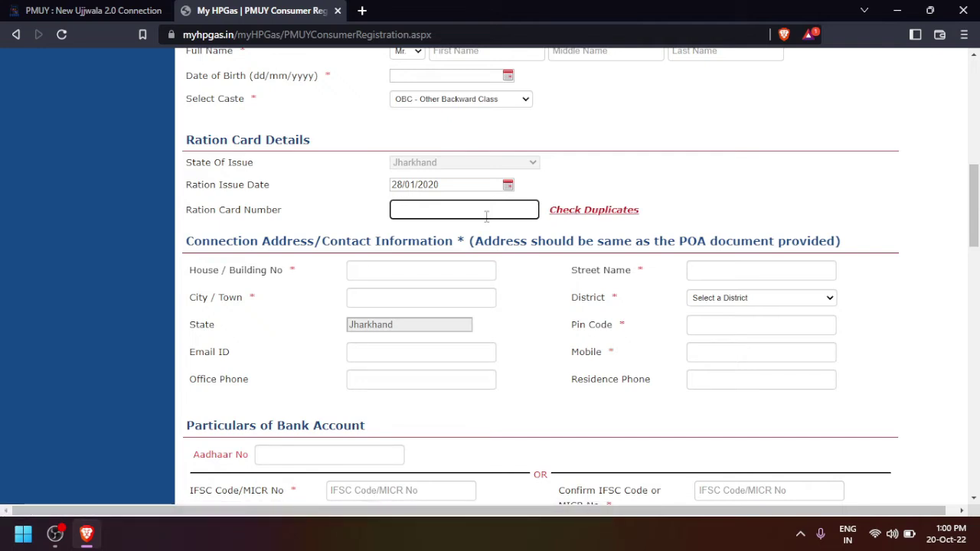
# Set the district of the connection address to RANCHI.
pyautogui.scroll(-2, 556, 222)
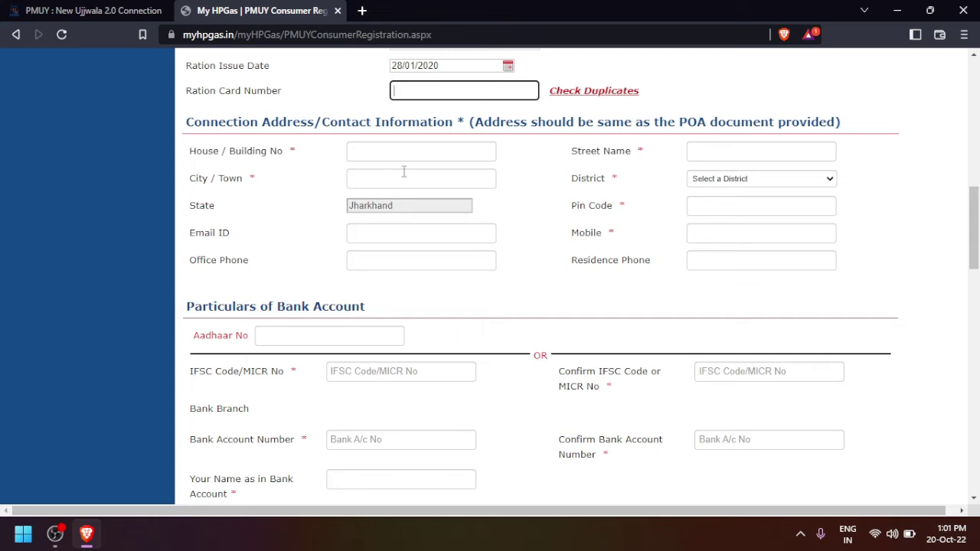
pyautogui.click(714, 180)
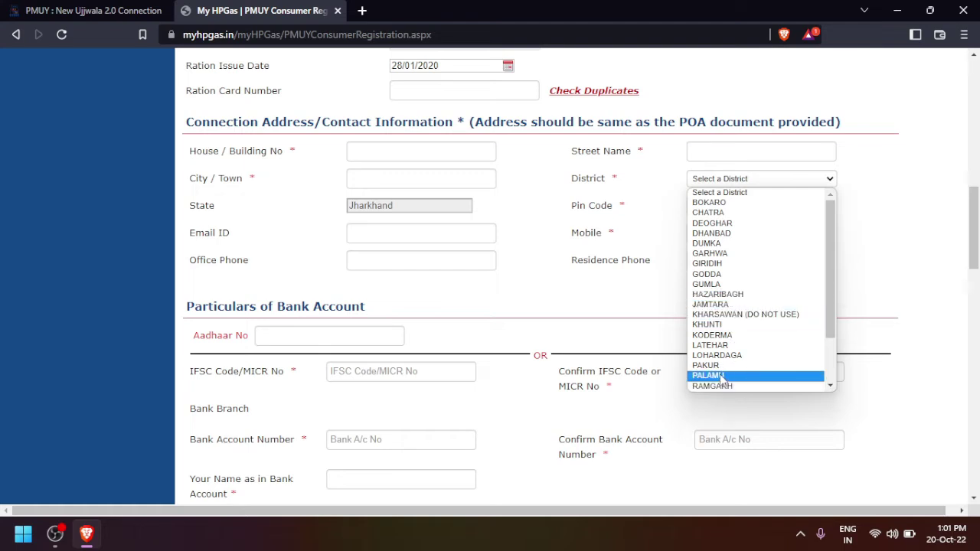
pyautogui.scroll(-2, 724, 368)
pyautogui.click(733, 336)
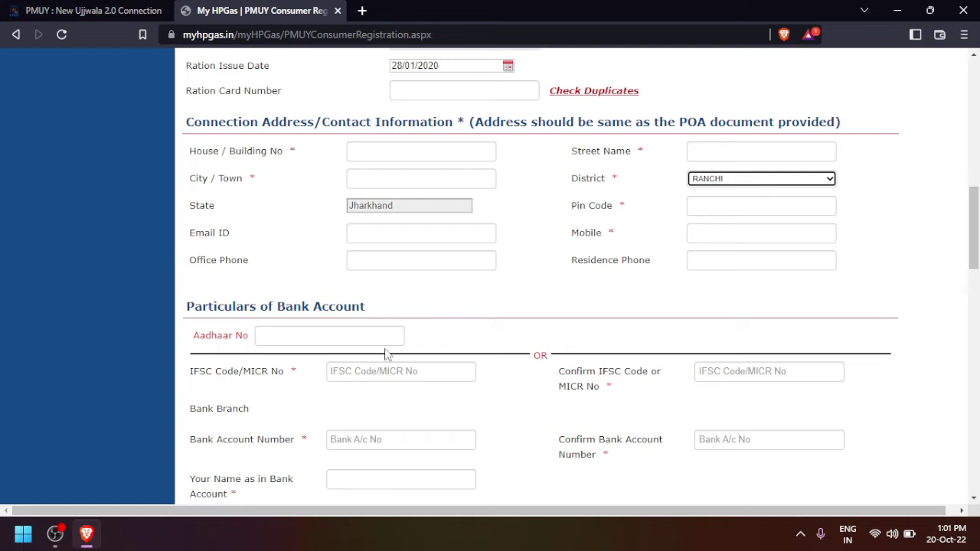
# Go through the bank account fields for Aadhaar number, IFSC/MICR code, account number and account holder's name without filling them in.
pyautogui.scroll(-2, 385, 350)
pyautogui.click(330, 220)
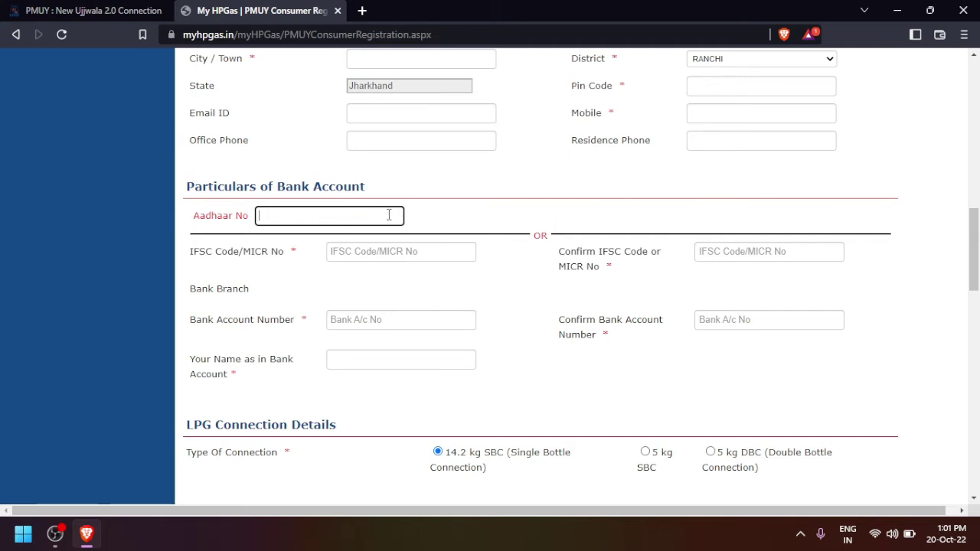
pyautogui.click(376, 256)
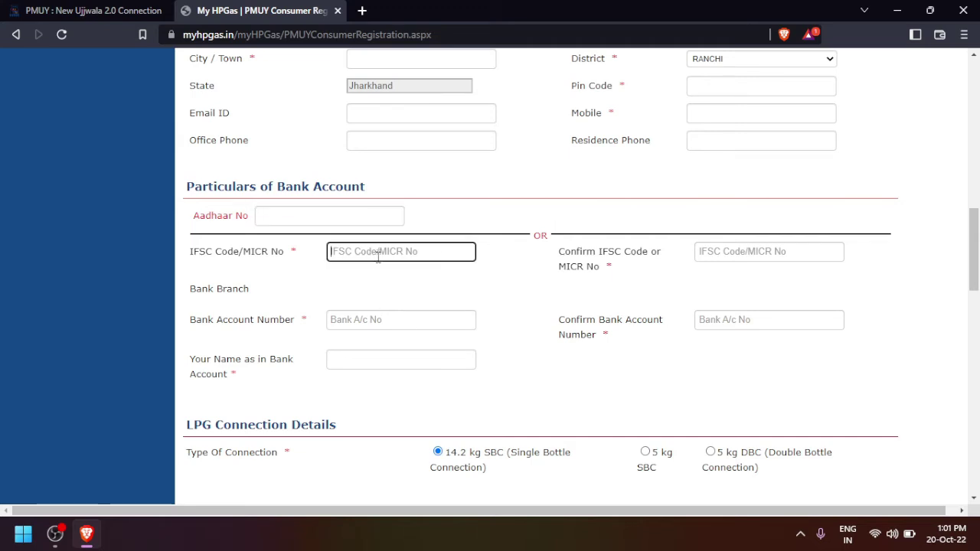
pyautogui.click(715, 258)
pyautogui.click(374, 316)
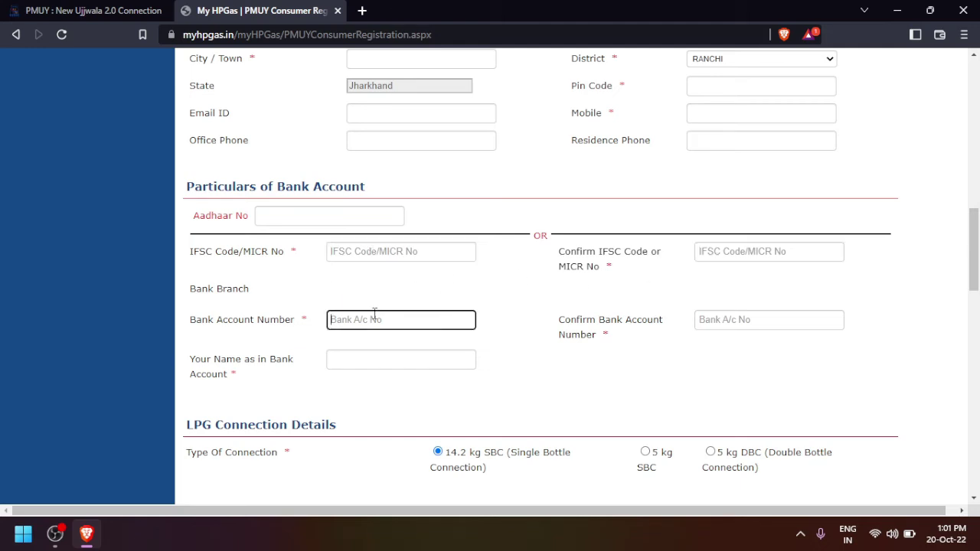
pyautogui.click(742, 321)
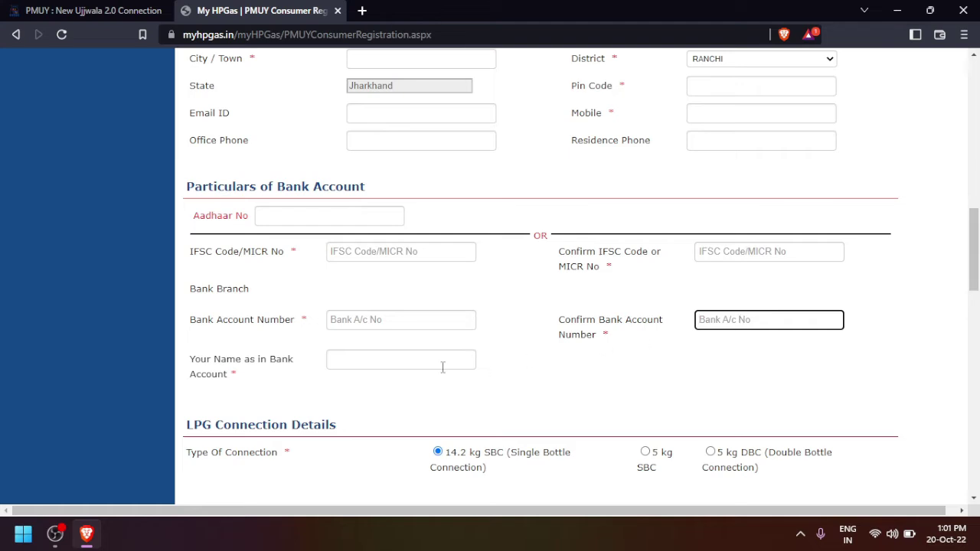
pyautogui.click(396, 358)
# Choose Aadhaar (UID) as the proof of address document and go to the document upload section.
pyautogui.scroll(-2, 396, 356)
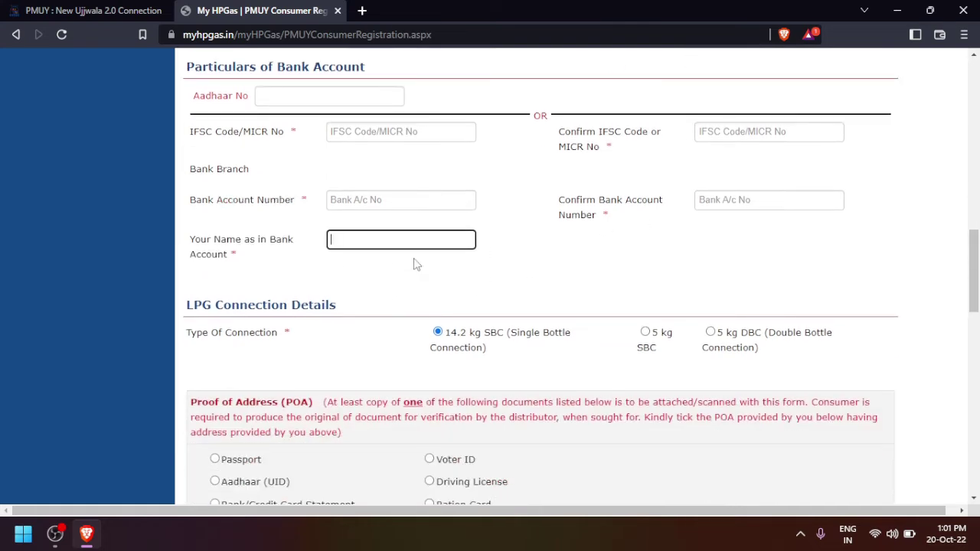
pyautogui.scroll(-2, 451, 259)
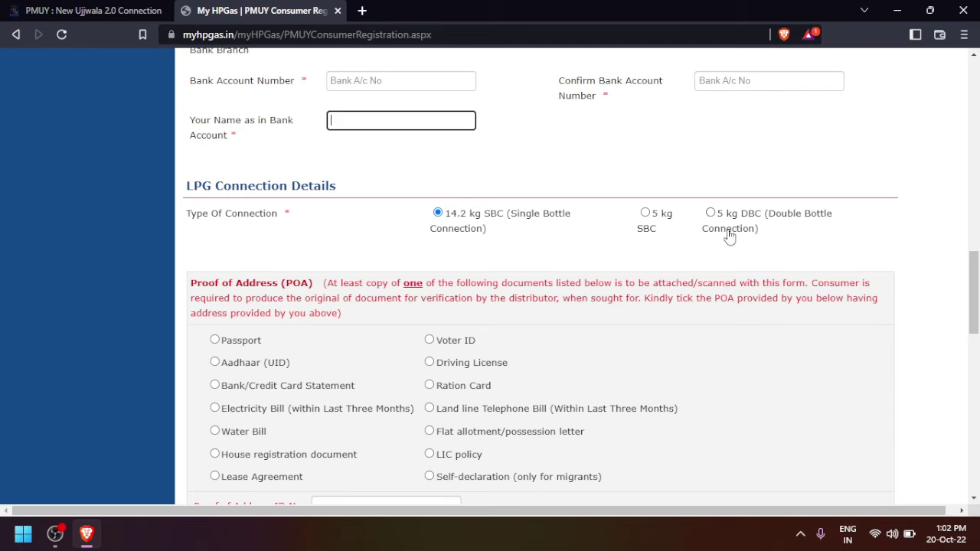
pyautogui.scroll(-3, 665, 253)
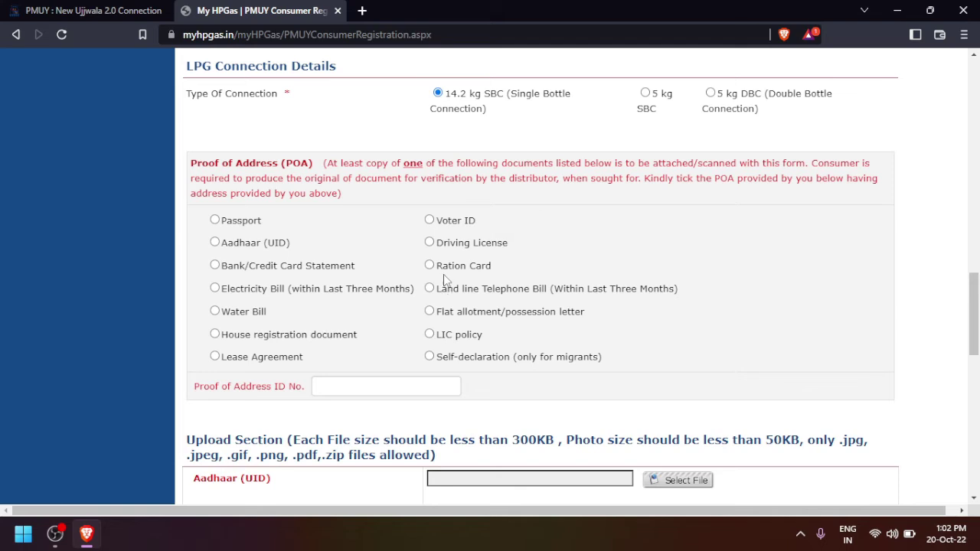
pyautogui.click(215, 242)
pyautogui.scroll(-2, 334, 310)
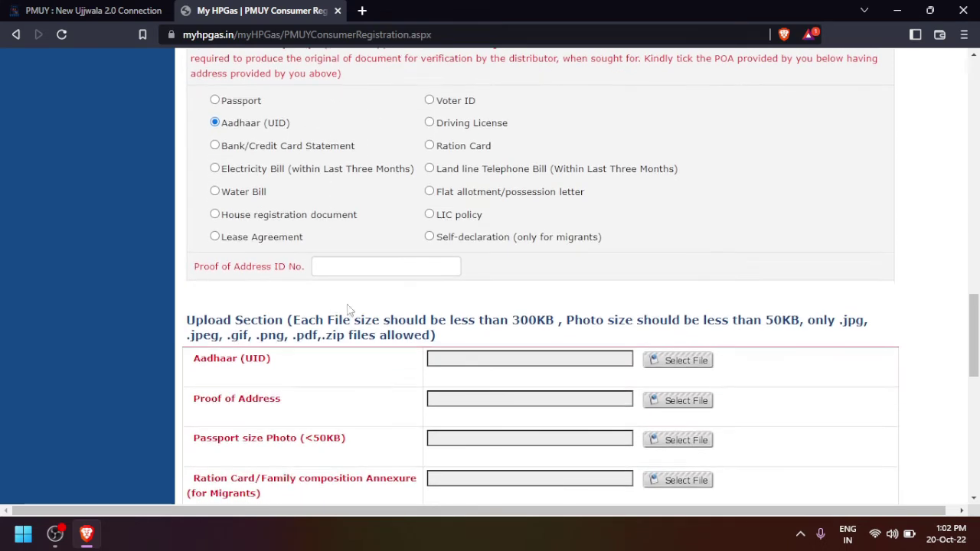
# Set the number of adult family members to 3 and the first family member's relationship with the applicant to SON IN LAW.
pyautogui.scroll(-2, 290, 402)
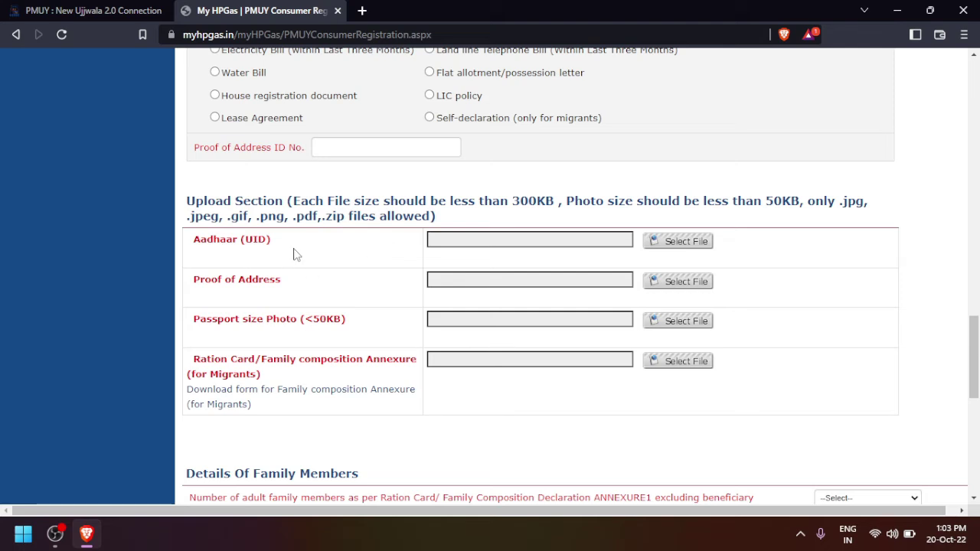
pyautogui.scroll(-2, 394, 405)
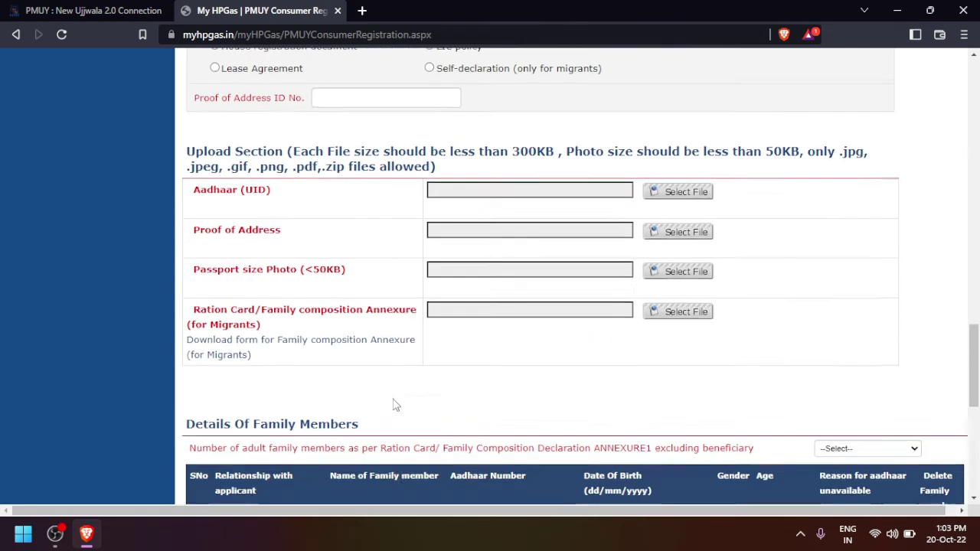
pyautogui.scroll(-2, 393, 405)
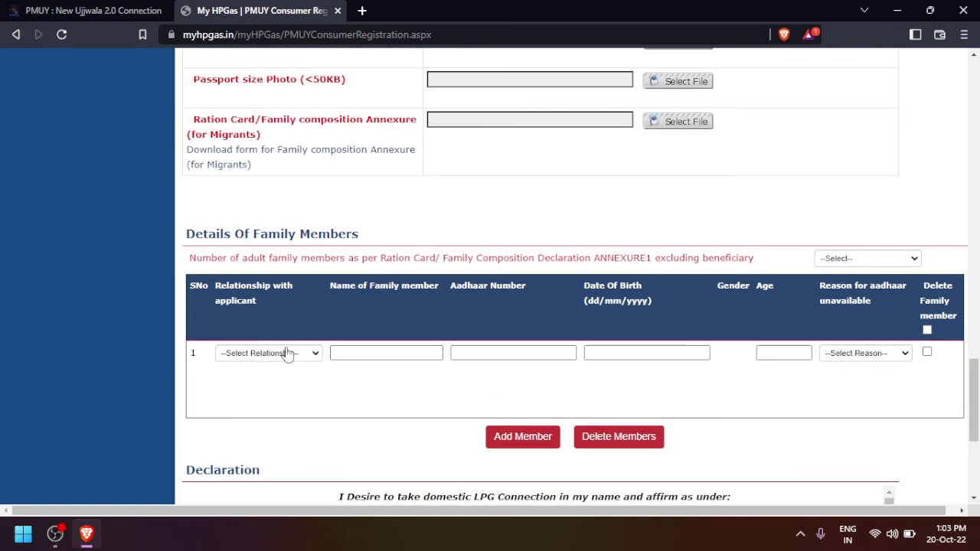
pyautogui.click(851, 259)
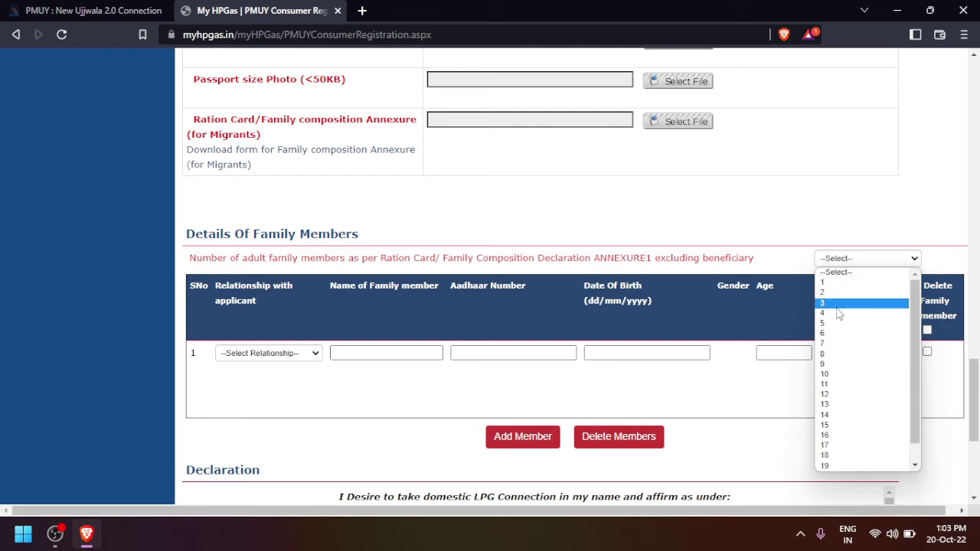
pyautogui.click(836, 305)
pyautogui.click(298, 355)
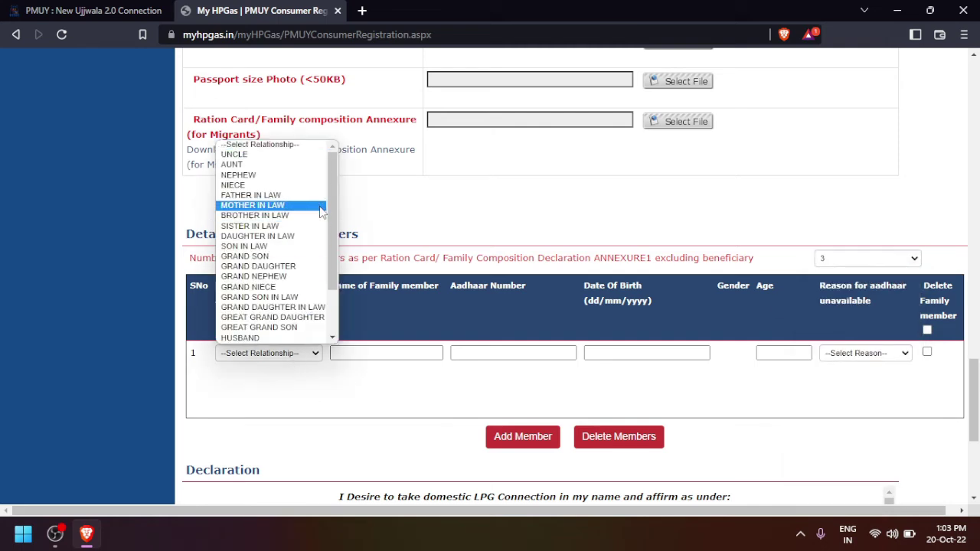
pyautogui.click(283, 247)
# Go through the first family member's name, Aadhaar number, date of birth, age and Aadhaar-unavailable reason fields without filling them in.
pyautogui.click(382, 353)
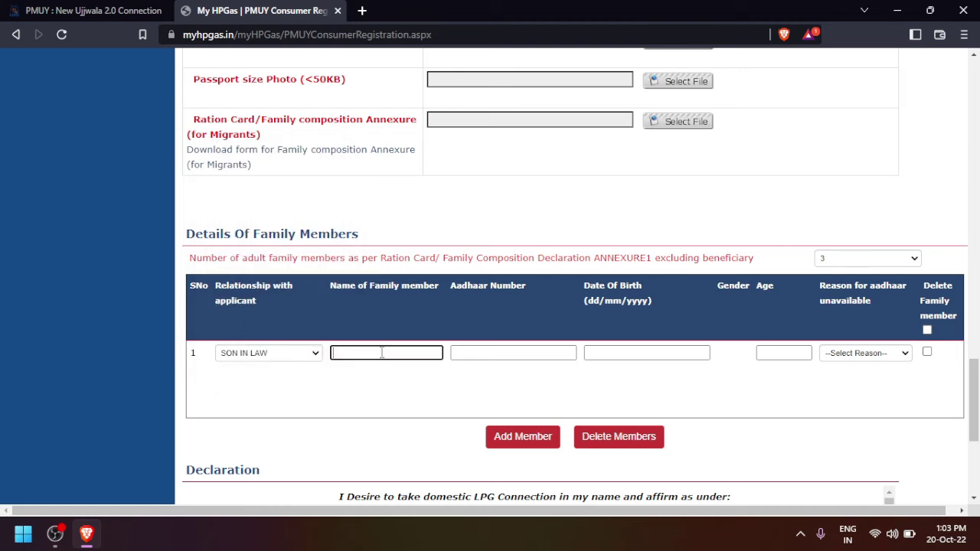
pyautogui.click(507, 352)
pyautogui.click(704, 350)
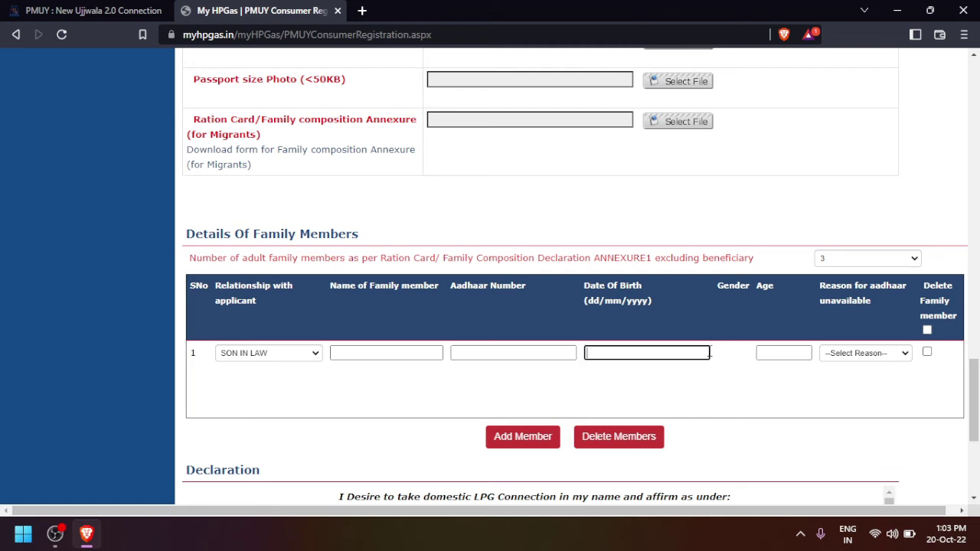
pyautogui.click(775, 359)
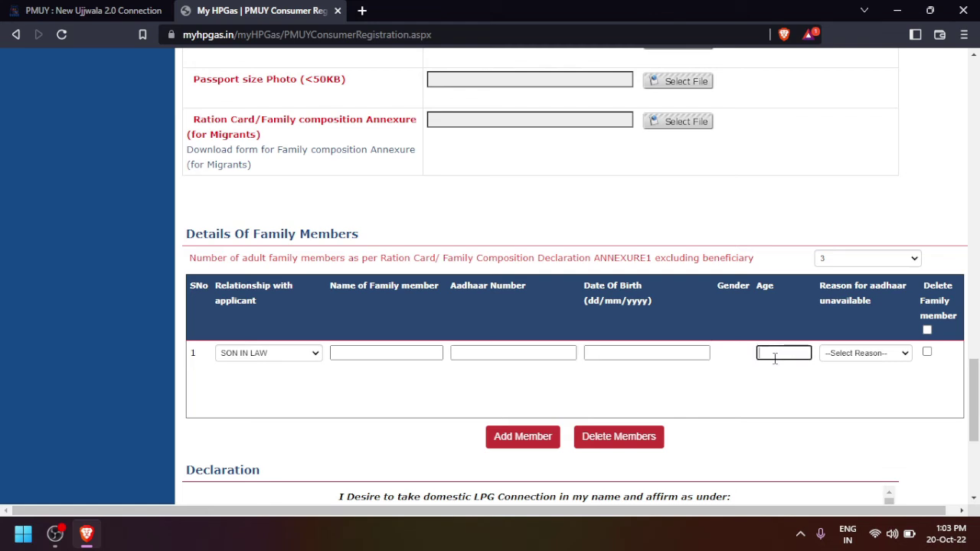
pyautogui.click(866, 359)
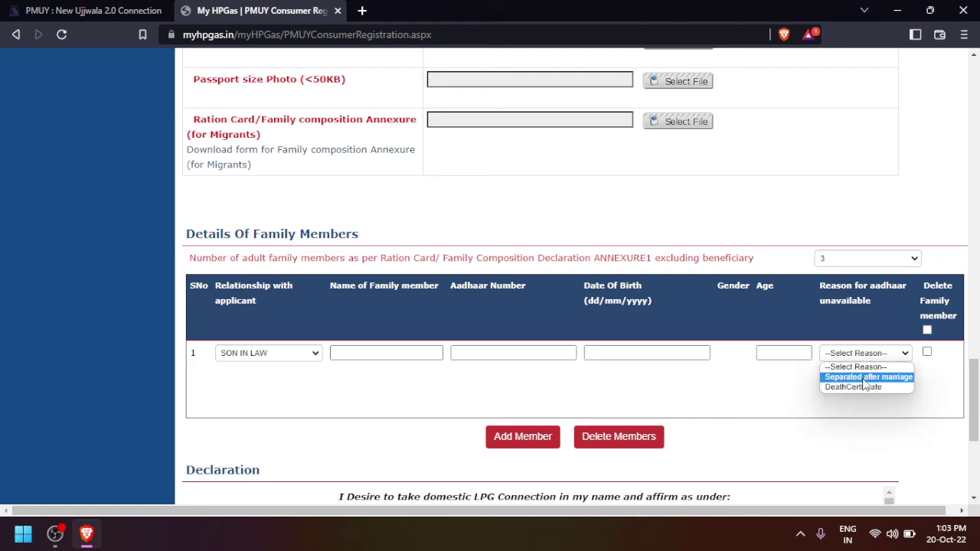
pyautogui.click(776, 401)
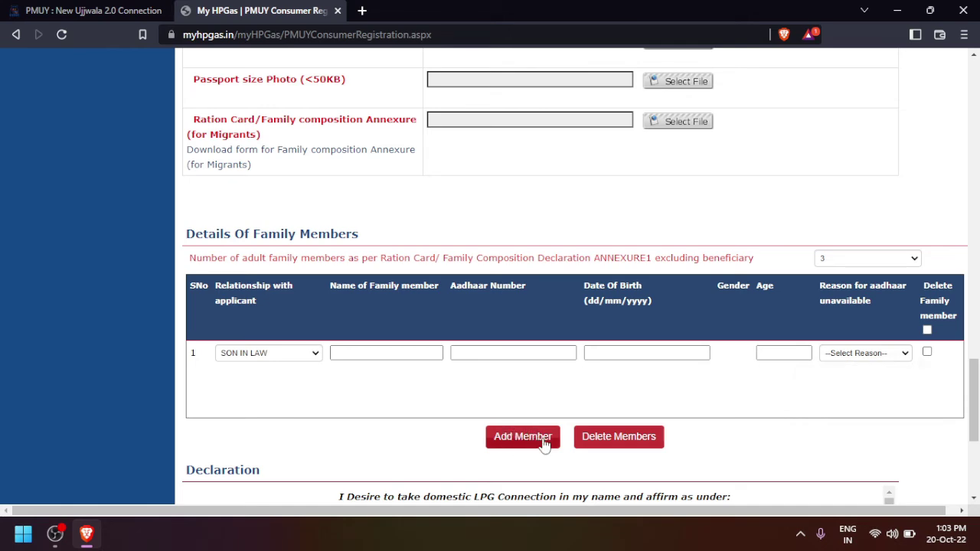
# Accept the declaration and try to submit the KYC application.
pyautogui.scroll(-3, 543, 444)
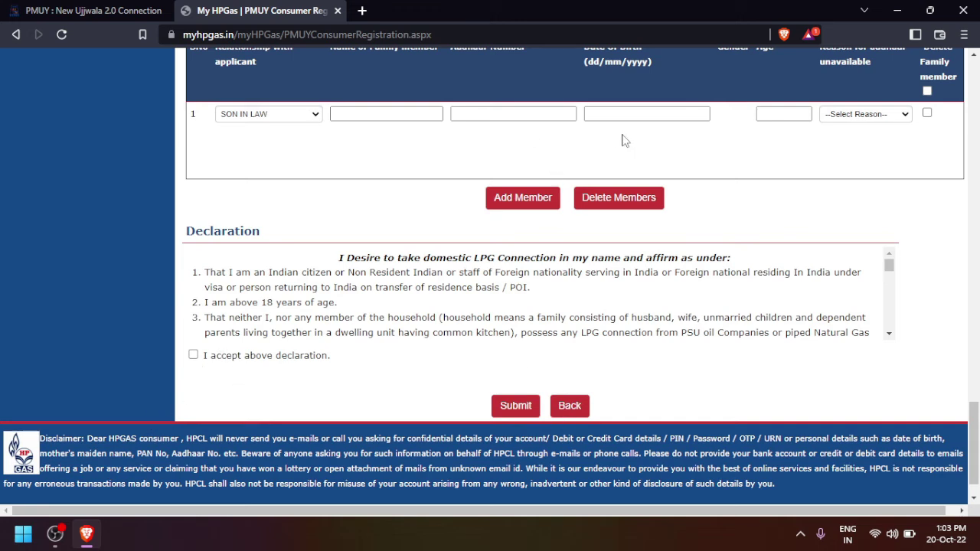
pyautogui.click(193, 357)
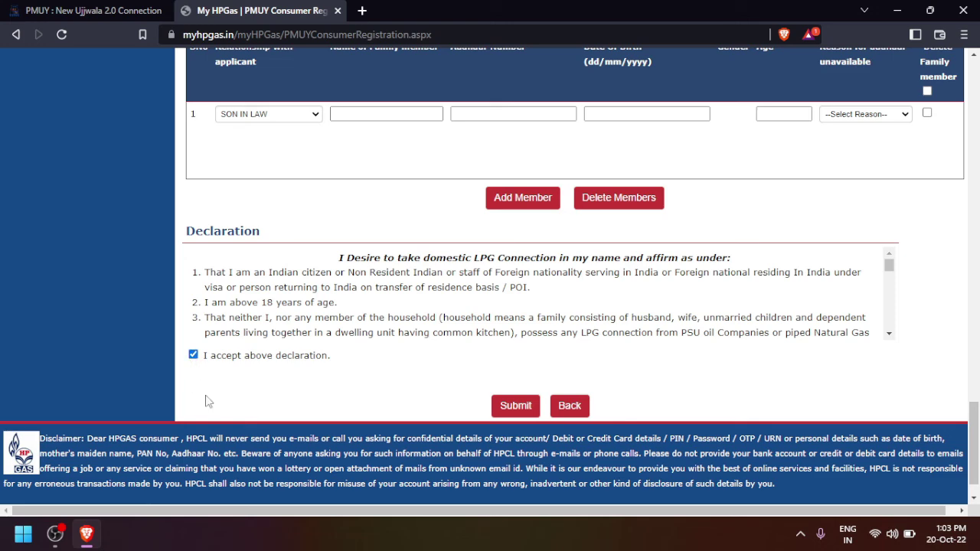
pyautogui.click(509, 407)
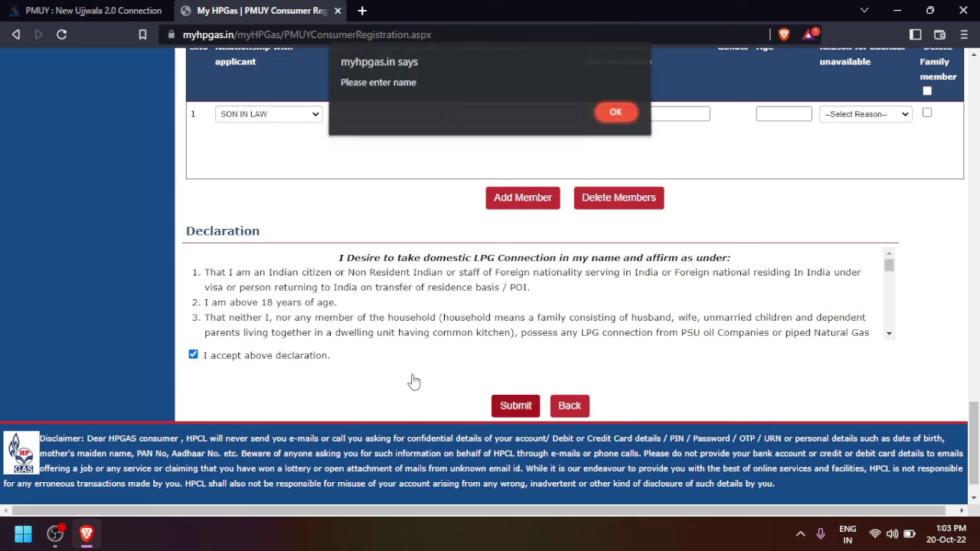
pyautogui.click(616, 115)
# Open the registration status check for LPG connections, choose the Ujjwala connection type and go to the reference number field.
pyautogui.scroll(20, 424, 280)
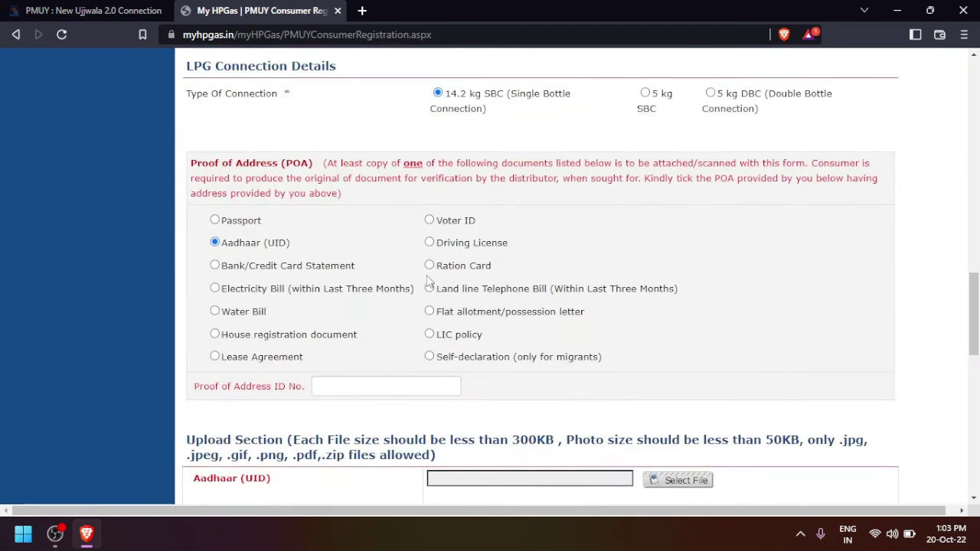
pyautogui.scroll(5, 443, 289)
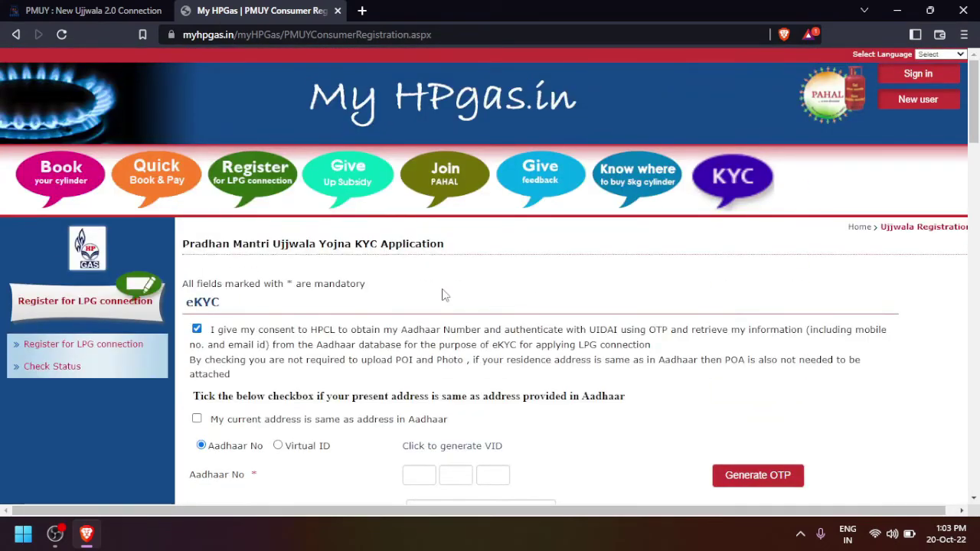
pyautogui.click(66, 368)
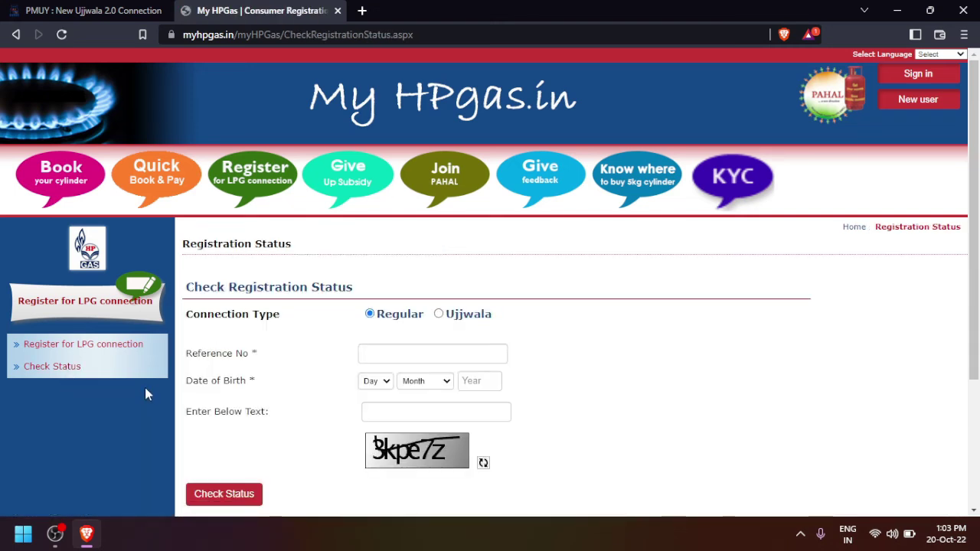
pyautogui.click(439, 314)
pyautogui.click(410, 353)
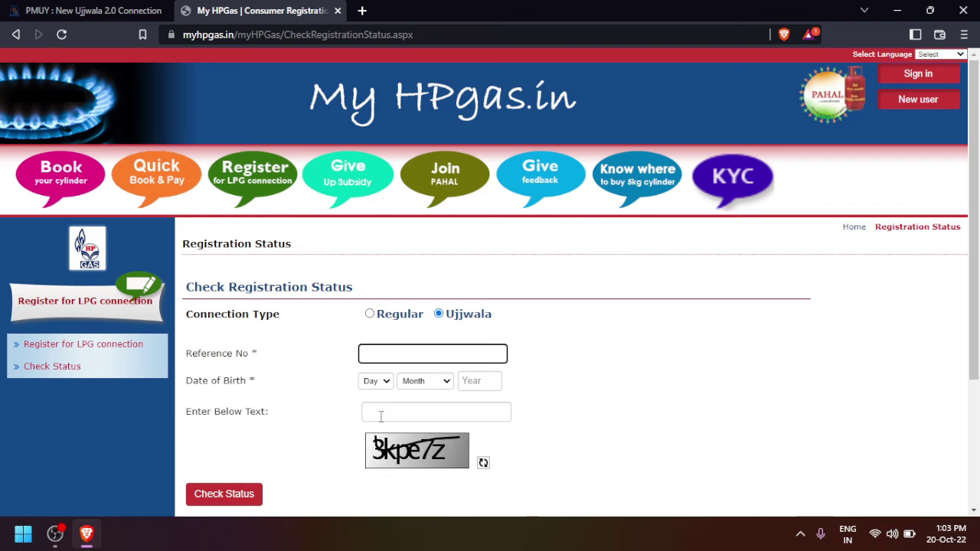
pyautogui.scroll(-2, 382, 413)
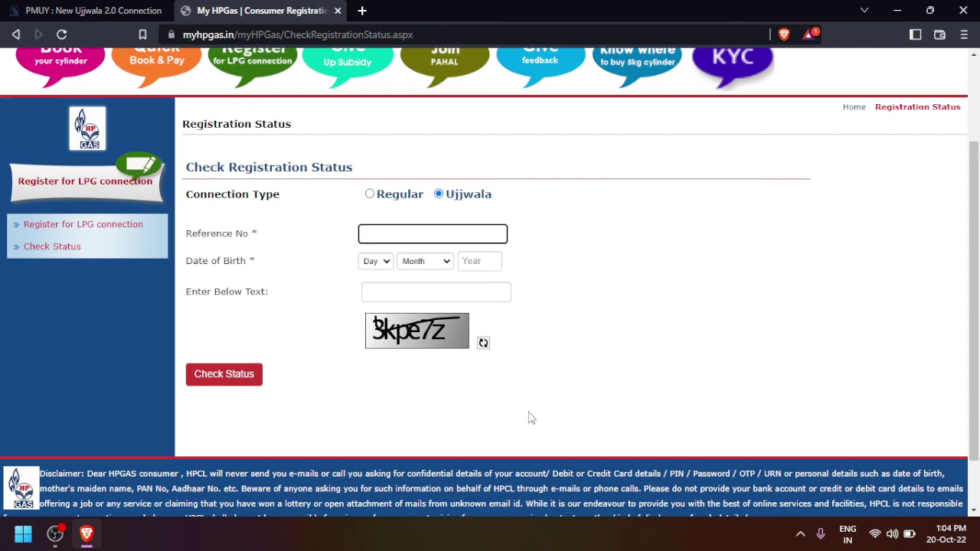
pyautogui.scroll(3, 551, 396)
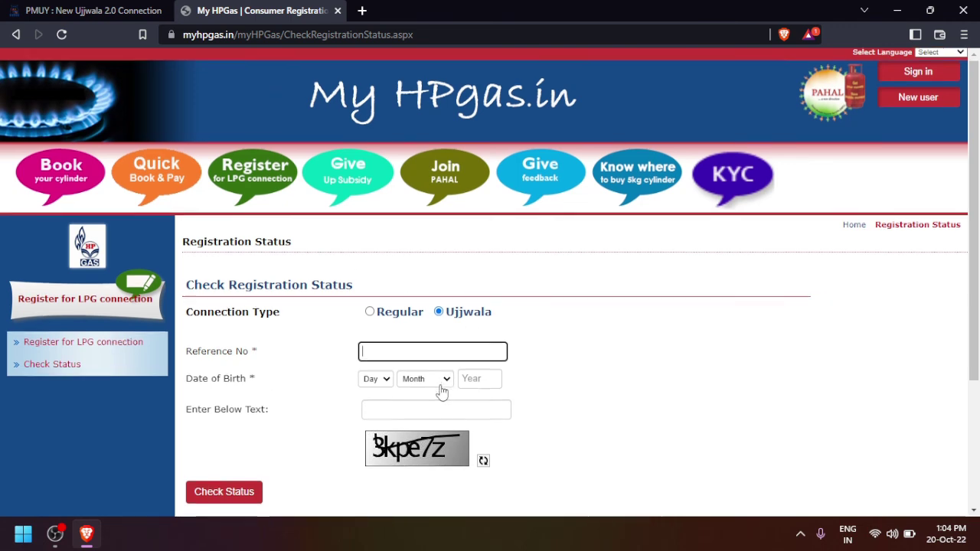
pyautogui.scroll(-2, 442, 391)
pyautogui.scroll(2, 442, 392)
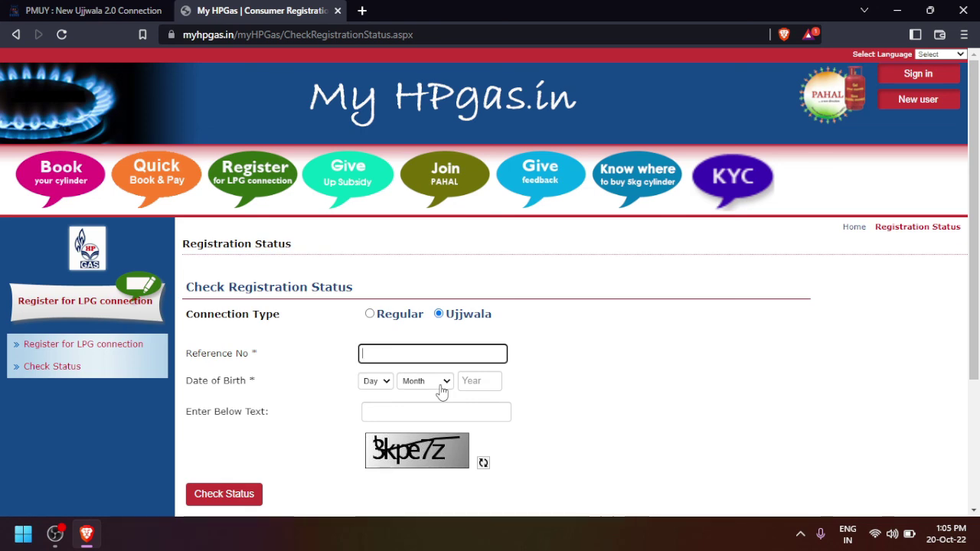
pyautogui.scroll(-2, 655, 348)
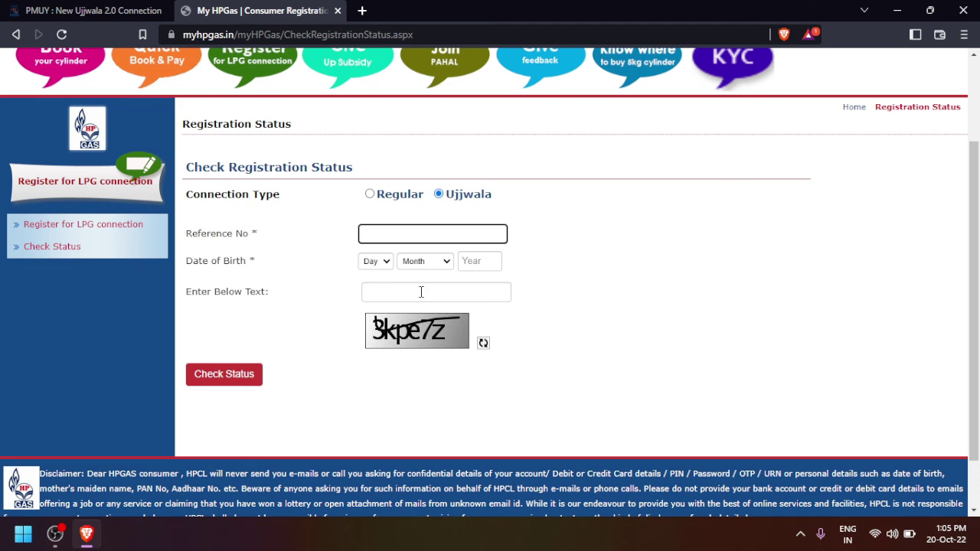
pyautogui.scroll(2, 434, 274)
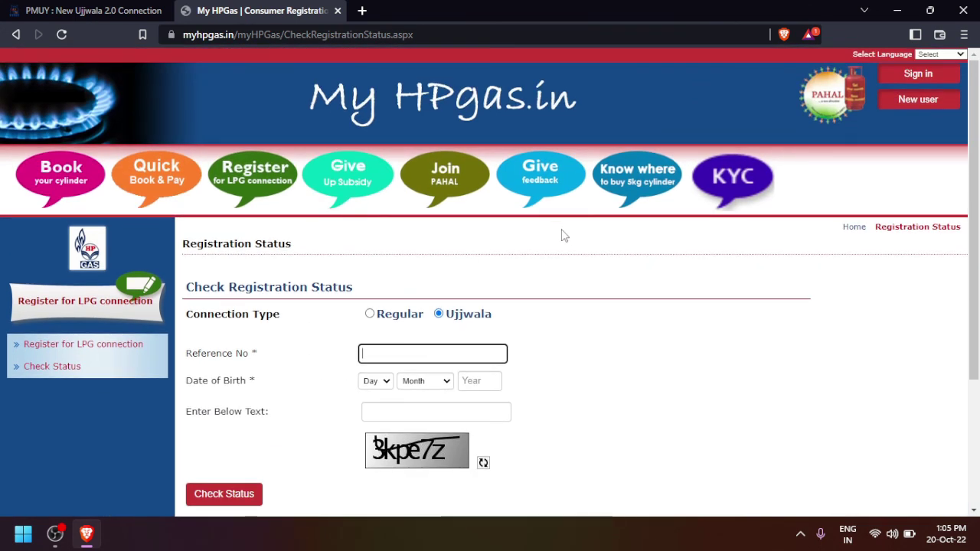
pyautogui.scroll(-2, 563, 235)
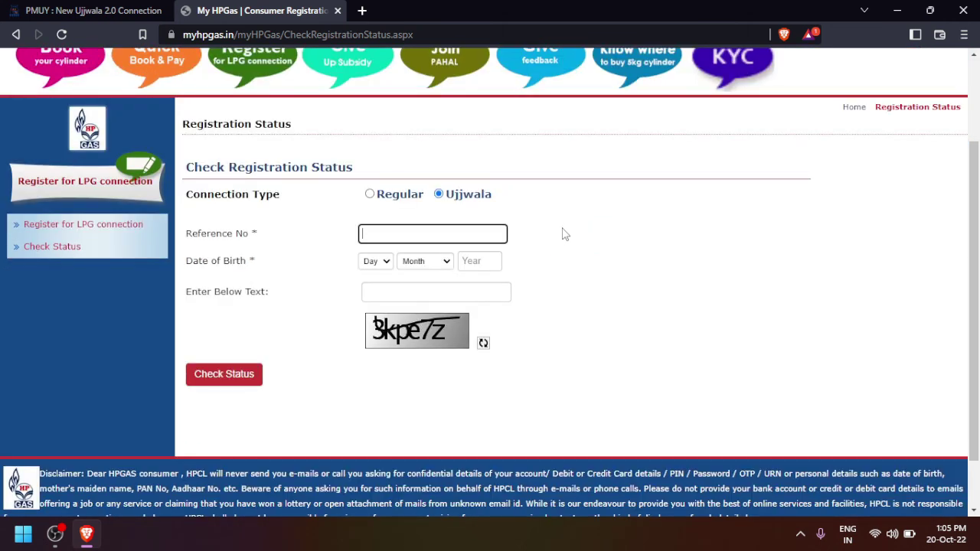
pyautogui.scroll(2, 565, 234)
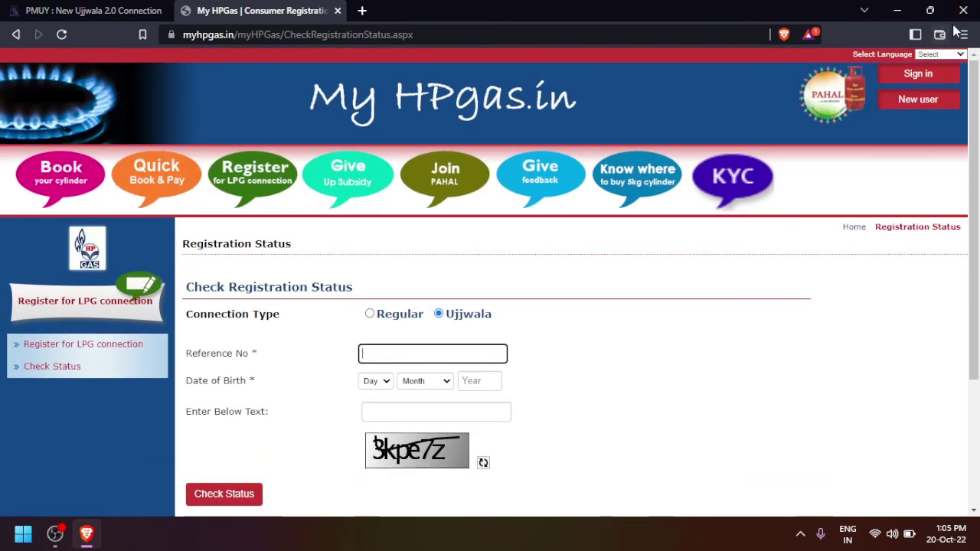